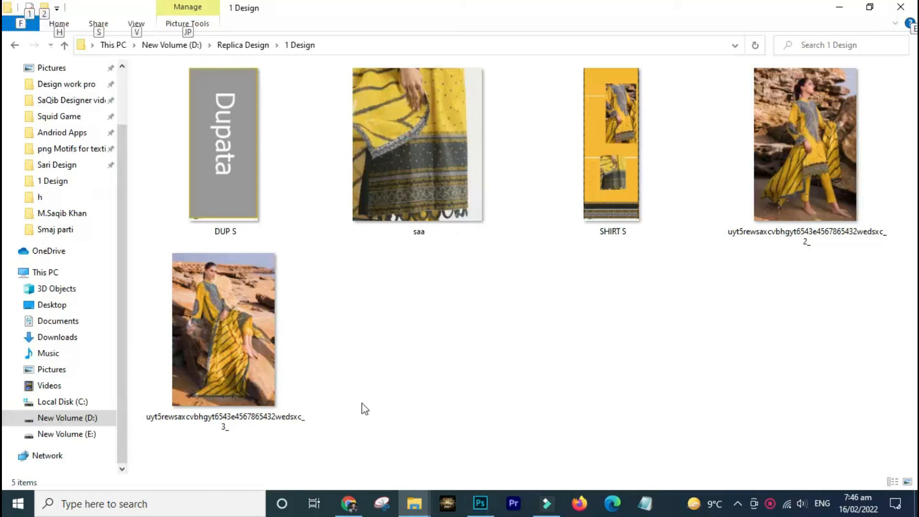
# Open the photo of the seated model and inspect the dupatta's diagonal stripes and border up close.
pyautogui.click(242, 364)
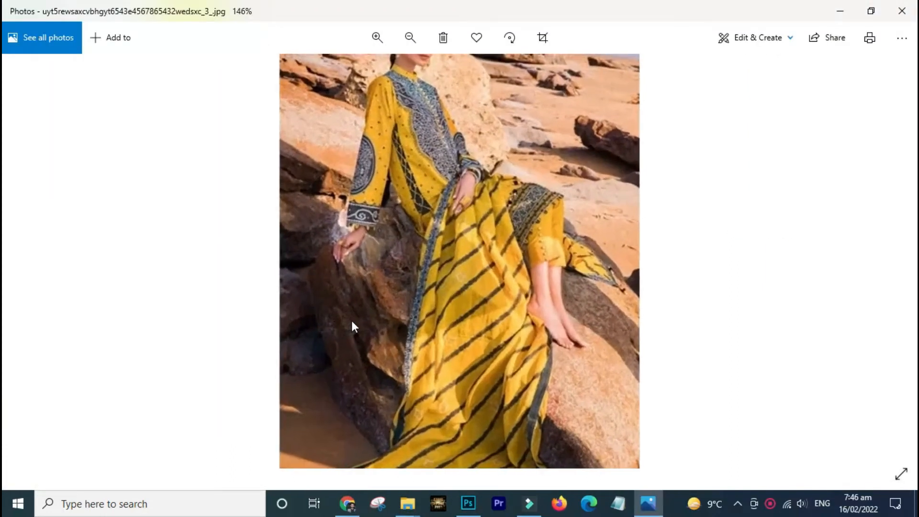
pyautogui.scroll(6, 352, 327)
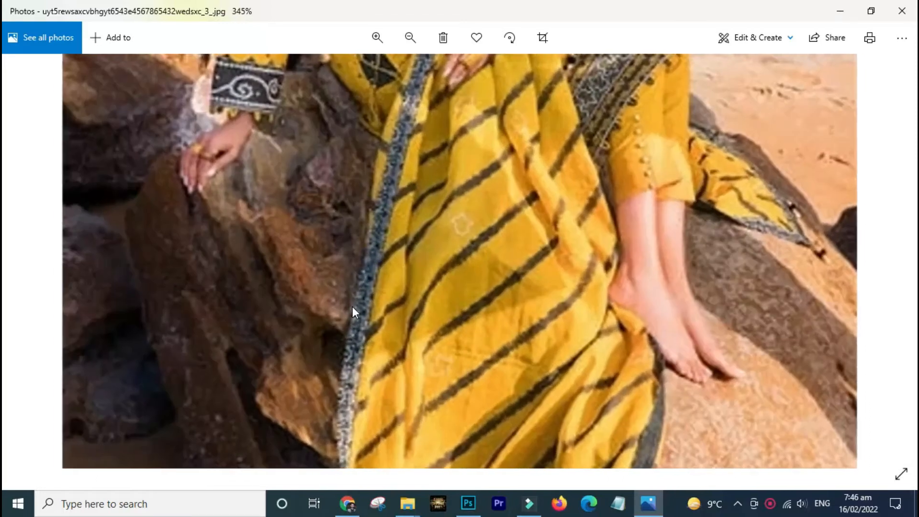
pyautogui.scroll(-2, 353, 308)
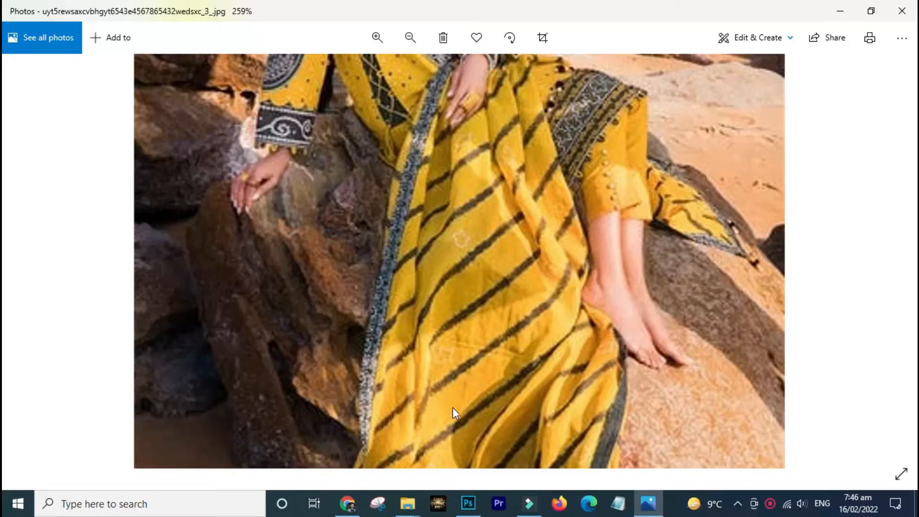
# Switch to Photoshop and select the white floral, dotted and both gold strip layers of the hem border in SHIRT S.tif.
pyautogui.click(468, 503)
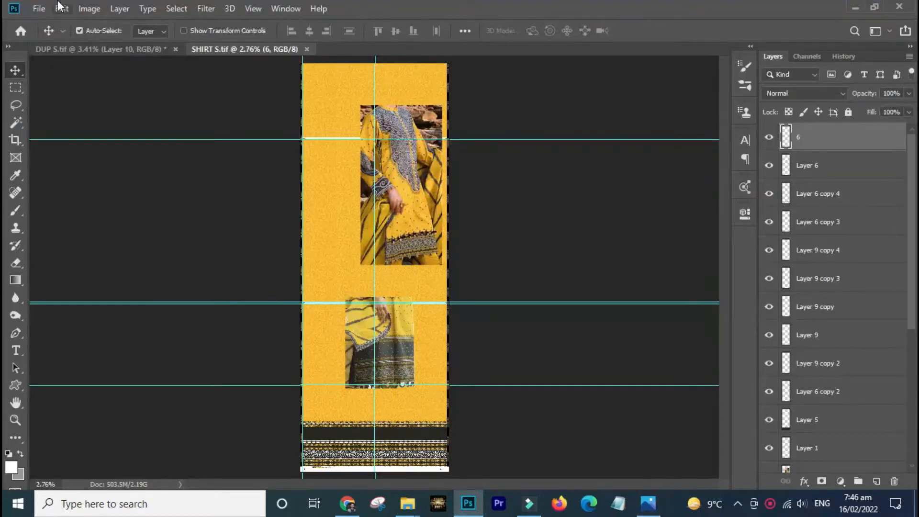
pyautogui.click(102, 50)
pyautogui.click(215, 48)
pyautogui.hotkey('ctrl', 'space')
pyautogui.moveTo(293, 417); pyautogui.dragTo(336, 467)
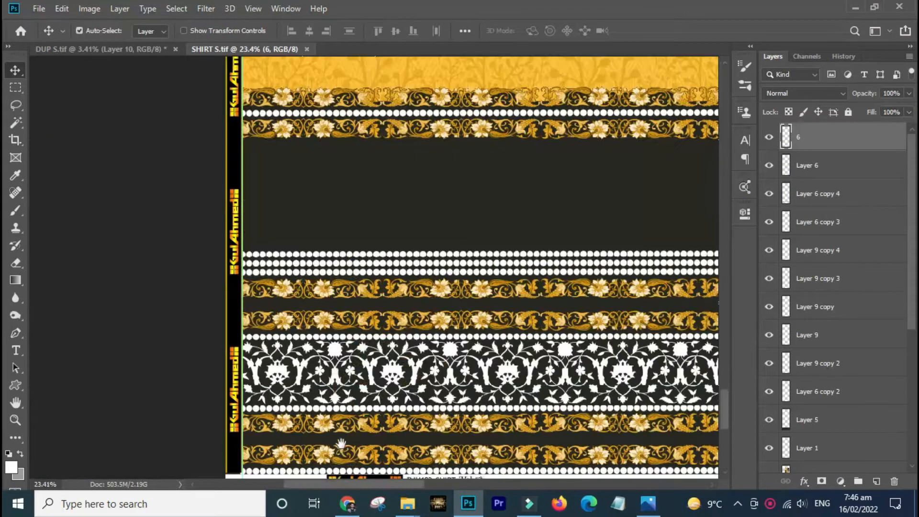
pyautogui.moveTo(347, 412); pyautogui.dragTo(354, 326)
pyautogui.moveTo(341, 288); pyautogui.dragTo(414, 262)
pyautogui.hotkey('ctrl', 'z')
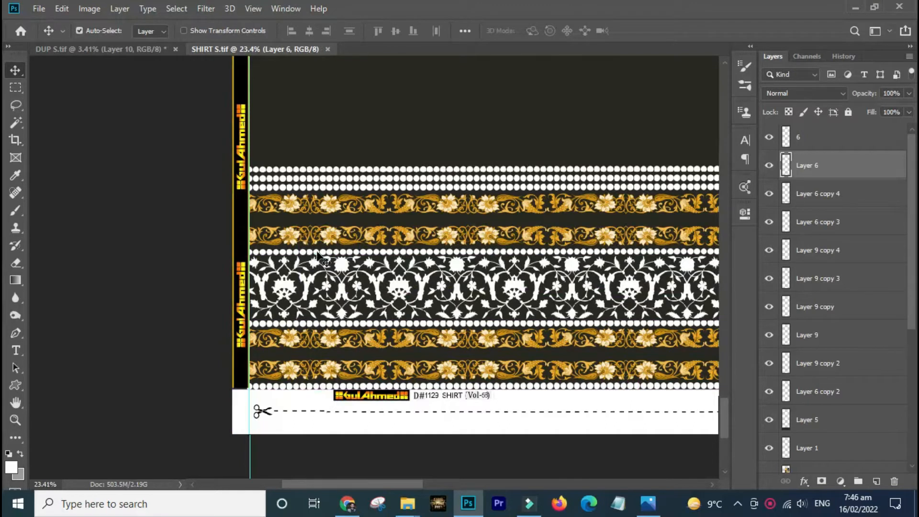
pyautogui.keyDown('shift'); pyautogui.click(320, 258); pyautogui.keyUp('shift')
pyautogui.keyDown('shift'); pyautogui.click(328, 236); pyautogui.keyUp('shift')
pyautogui.moveTo(328, 235); pyautogui.dragTo(412, 208)
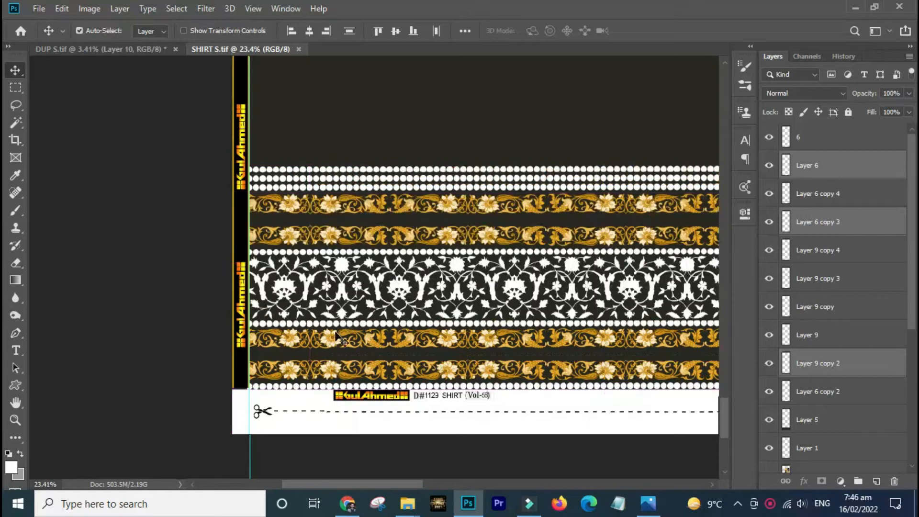
pyautogui.keyDown('shift'); pyautogui.click(332, 342); pyautogui.keyUp('shift')
# Copy the four selected border layers from SHIRT S.tif into DUP S.tif.
pyautogui.moveTo(332, 342); pyautogui.dragTo(368, 459)
pyautogui.moveTo(285, 423); pyautogui.dragTo(286, 424)
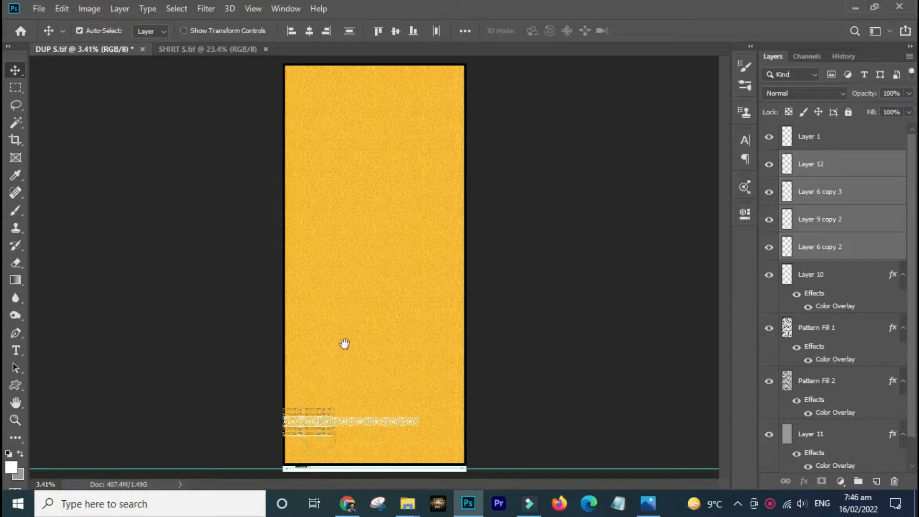
# Add the dark background layer (Layer 5) to the SHIRT S.tif selection and copy all selected border layers into DUP S.tif.
pyautogui.click(238, 50)
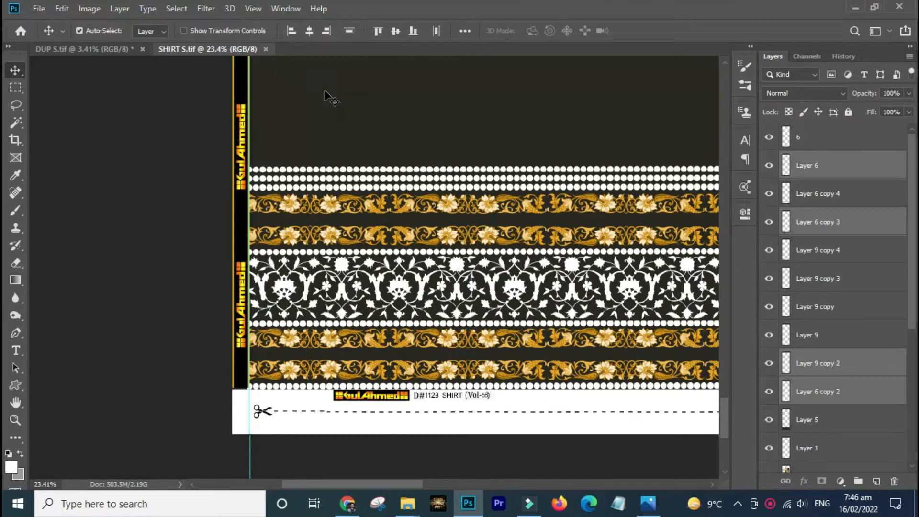
pyautogui.keyDown('shift'); pyautogui.click(332, 108); pyautogui.keyUp('shift')
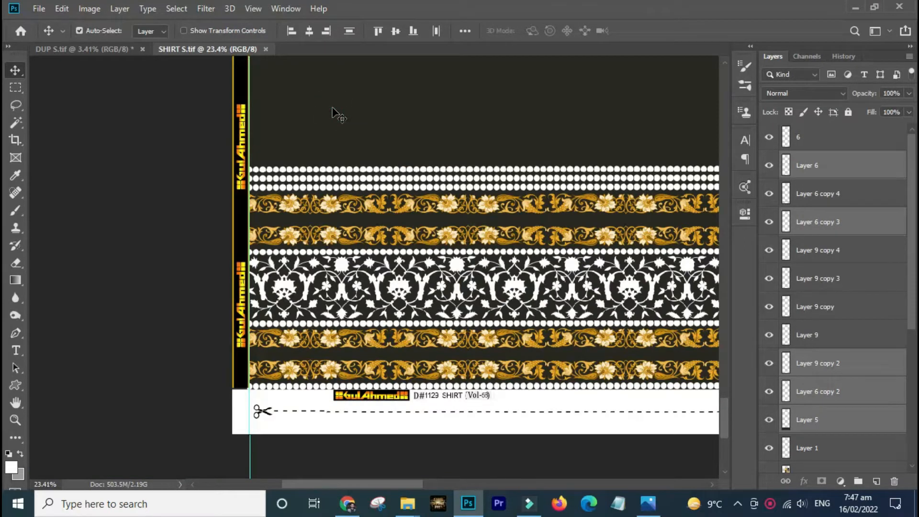
pyautogui.click(119, 48)
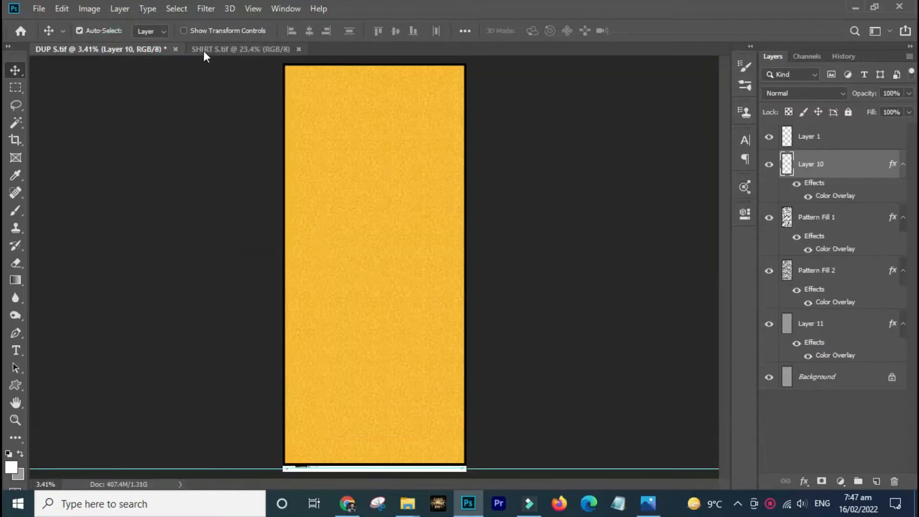
pyautogui.click(204, 52)
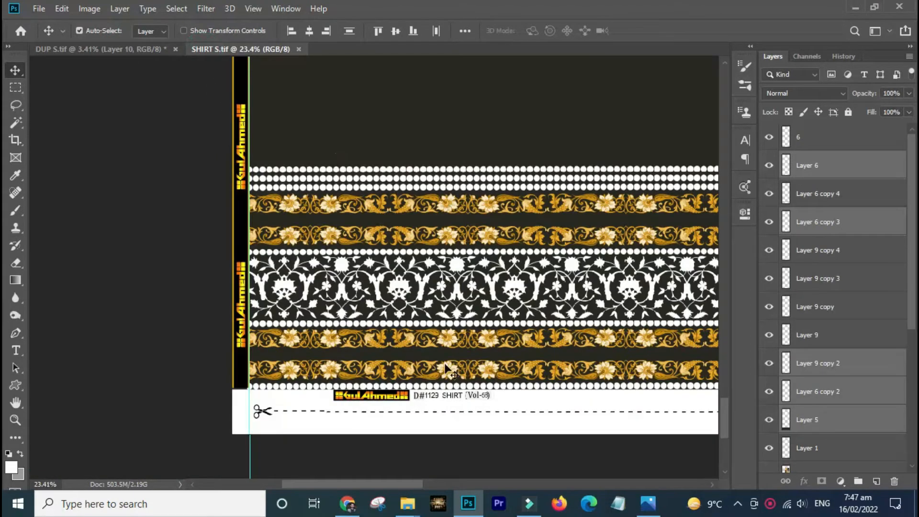
pyautogui.moveTo(469, 146); pyautogui.dragTo(377, 424)
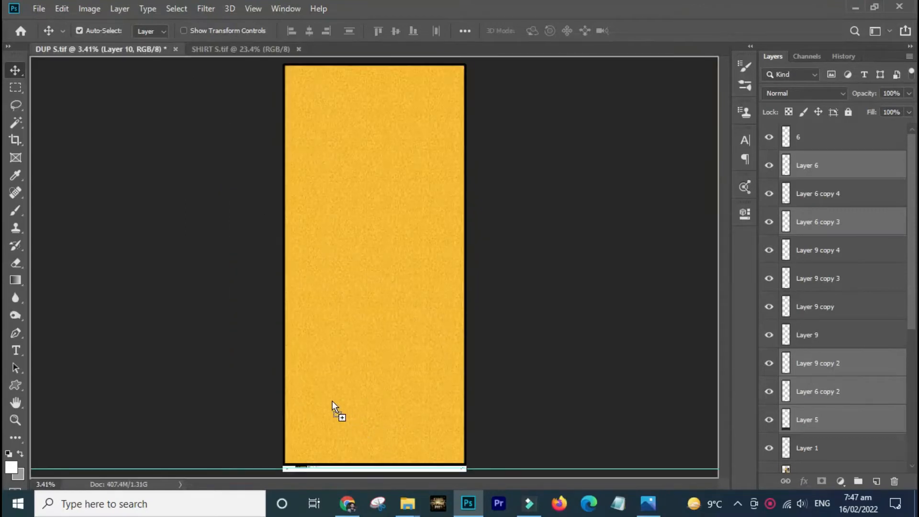
pyautogui.moveTo(332, 402); pyautogui.dragTo(332, 400)
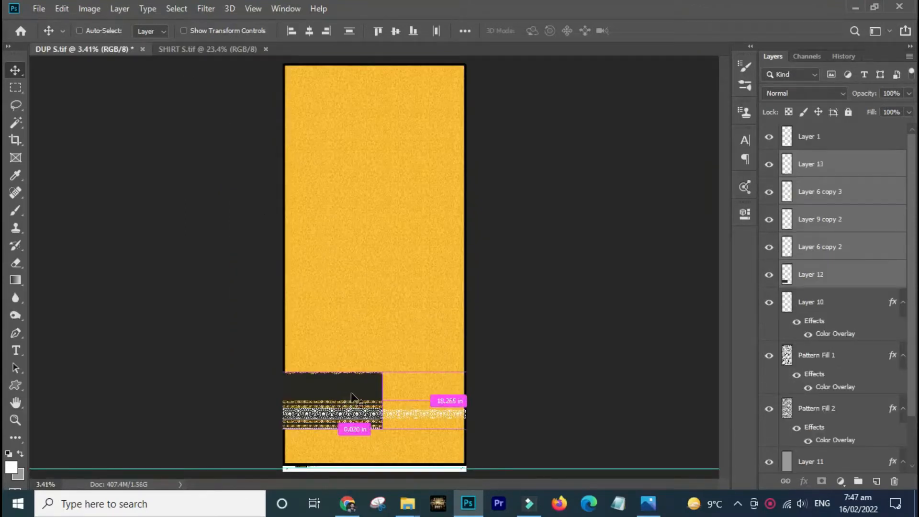
# Rotate the copied border layers 90° clockwise and place them vertically near the dupatta's upper left edge.
pyautogui.hotkey('ctrl', 't')
pyautogui.press('Return')
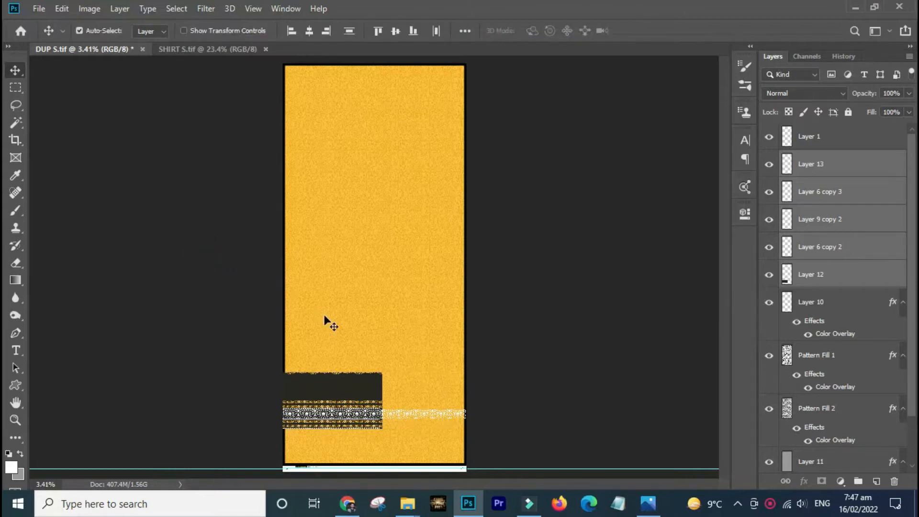
pyautogui.hotkey('ctrl', 't')
pyautogui.moveTo(237, 354); pyautogui.dragTo(366, 330)
pyautogui.moveTo(339, 380); pyautogui.dragTo(328, 201)
pyautogui.press('Return')
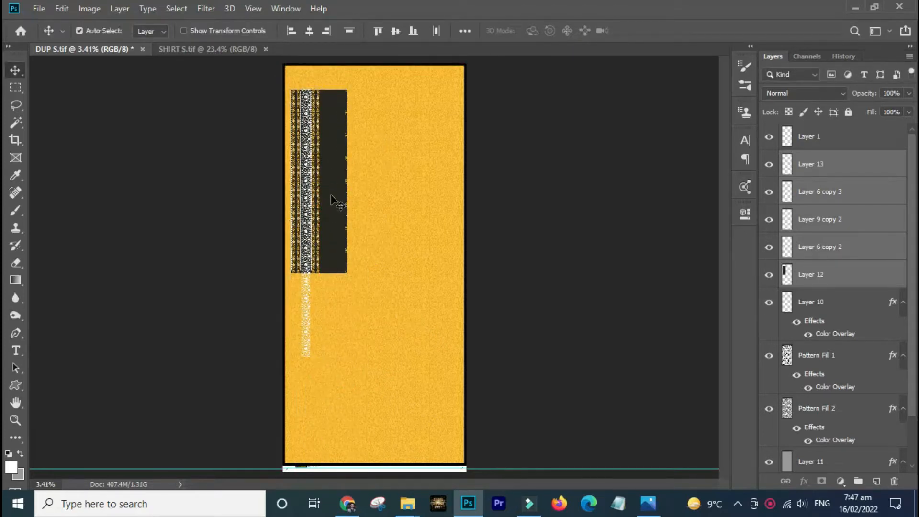
pyautogui.moveTo(281, 85); pyautogui.dragTo(359, 304)
pyautogui.moveTo(342, 190); pyautogui.dragTo(337, 211)
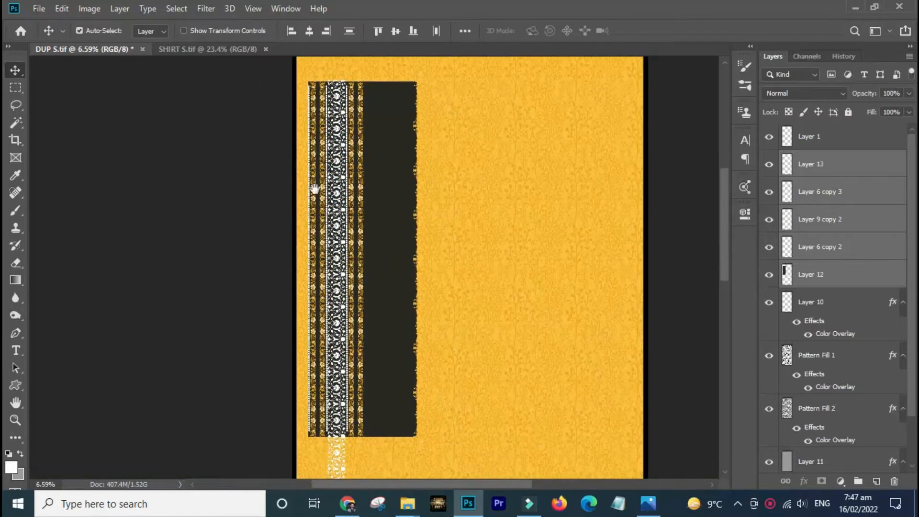
pyautogui.click(249, 159)
pyautogui.click(390, 144)
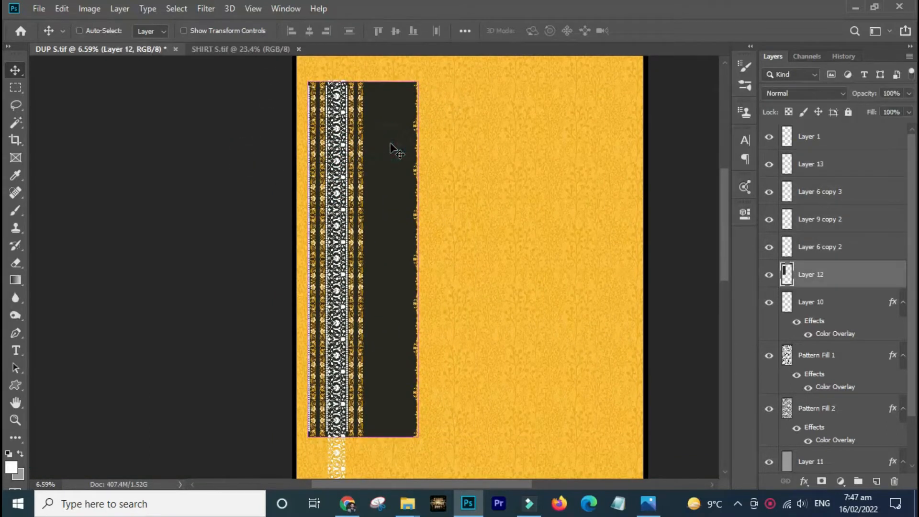
pyautogui.moveTo(353, 160); pyautogui.dragTo(366, 161)
pyautogui.hotkey('ctrl', 'z')
pyautogui.hotkey('ctrl', 't')
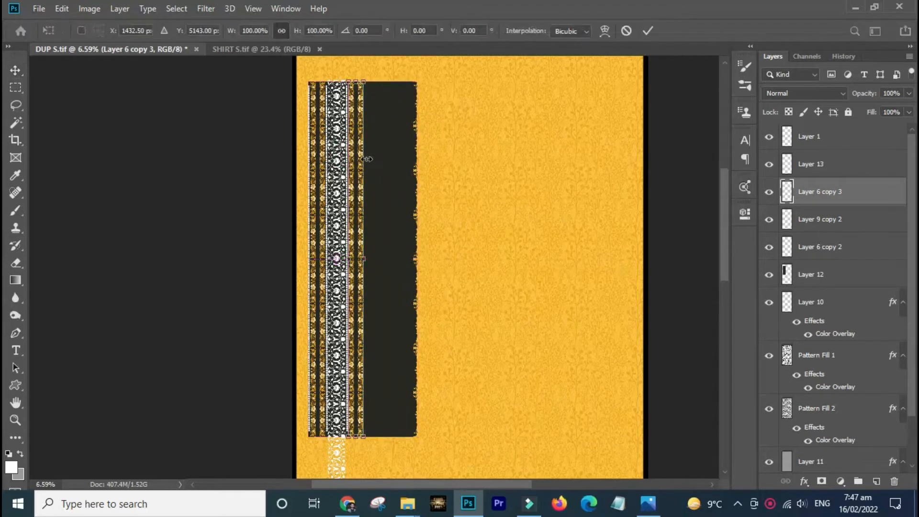
pyautogui.press('Return')
# Merge the two gold floral strip layers, Layer 6 copy 2 and Layer 6 copy 3, into one layer.
pyautogui.moveTo(324, 156); pyautogui.dragTo(350, 160)
pyautogui.press('z')
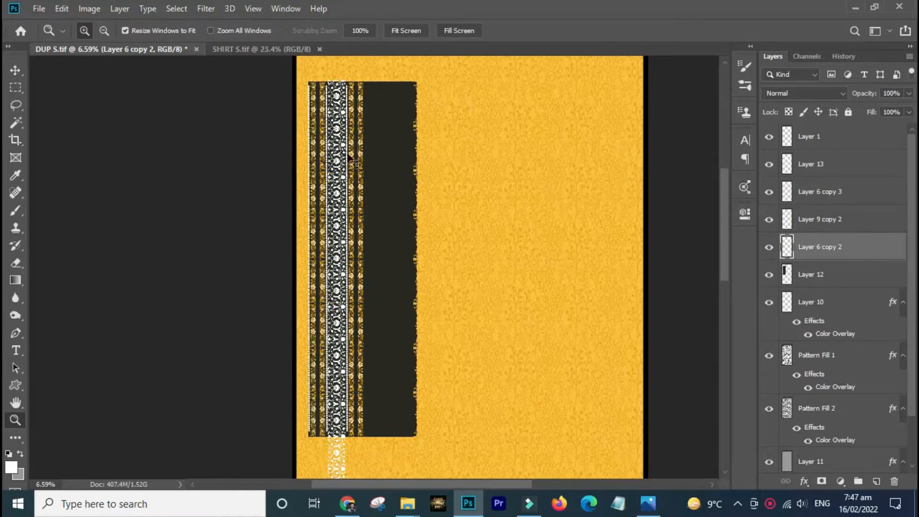
pyautogui.press('v')
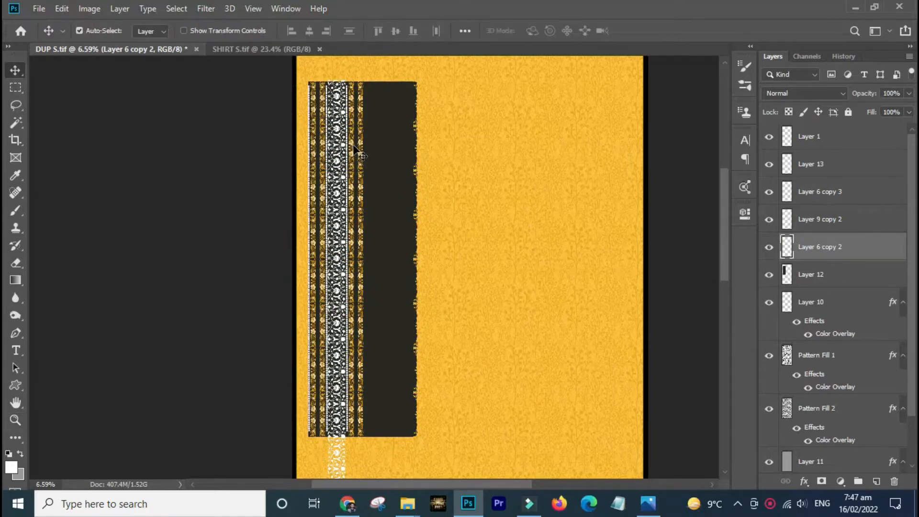
pyautogui.keyDown('shift'); pyautogui.click(353, 146); pyautogui.keyUp('shift')
pyautogui.moveTo(352, 145); pyautogui.dragTo(340, 163)
pyautogui.hotkey('ctrl', 'z')
pyautogui.keyDown('shift'); pyautogui.click(322, 155); pyautogui.keyUp('shift')
pyautogui.hotkey('ctrl', 'z')
pyautogui.hotkey('ctrl', 'e')
# Delete the outermost gold floral strip on each side of the vertical border, leaving one strip beside each dotted line.
pyautogui.press('m')
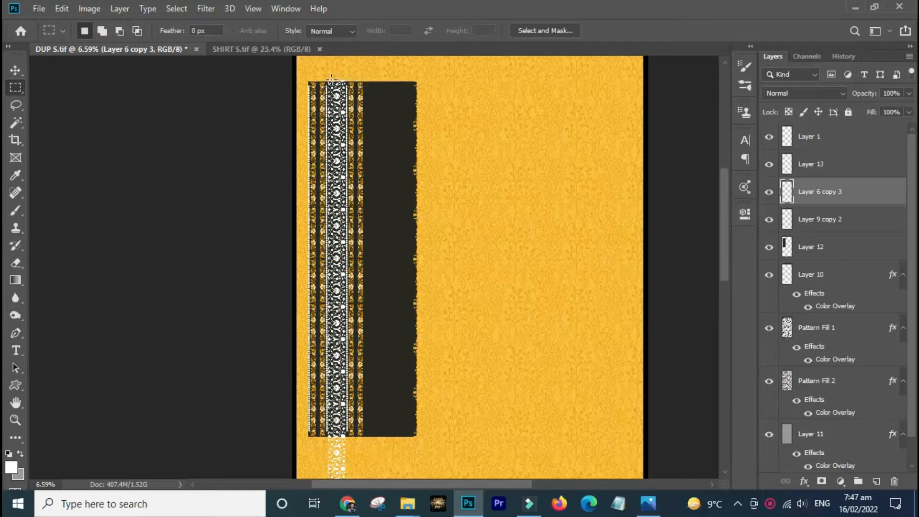
pyautogui.moveTo(355, 72); pyautogui.dragTo(481, 454)
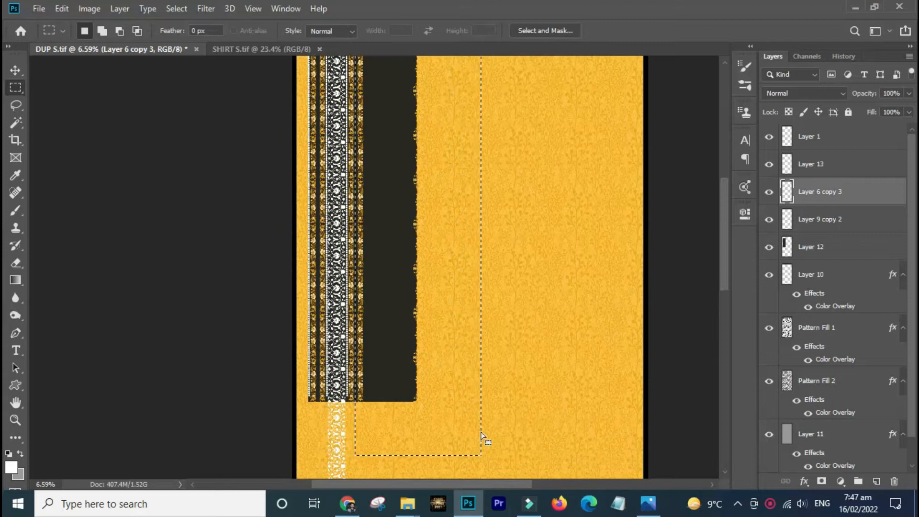
pyautogui.press('Delete')
pyautogui.moveTo(339, 163); pyautogui.dragTo(401, 179)
pyautogui.moveTo(513, 101); pyautogui.dragTo(351, 111)
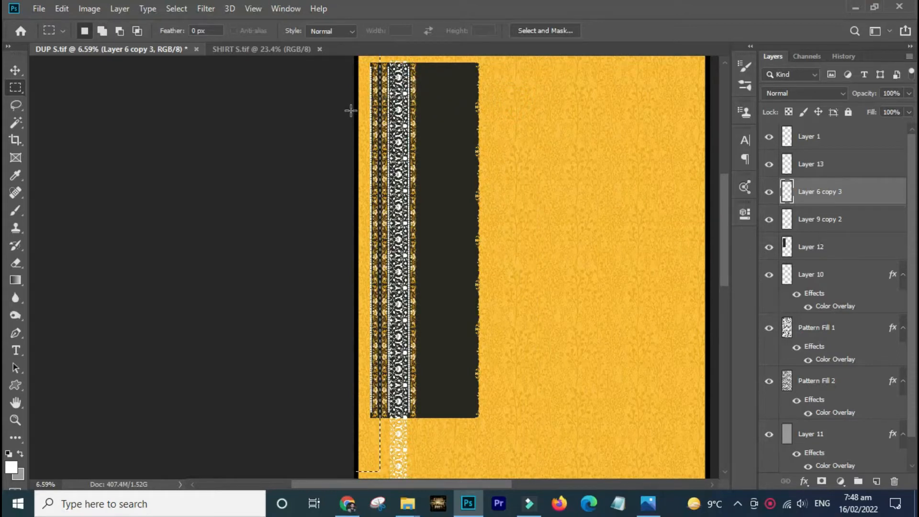
pyautogui.press('Delete')
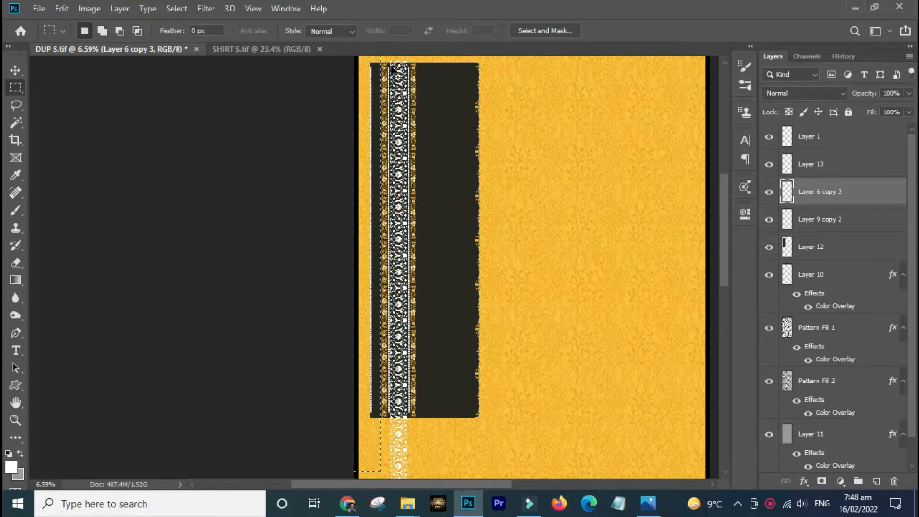
# Delete the outermost white dotted line at the border's left edge from Layer 9 copy 2 and clear the selection.
pyautogui.moveTo(357, 58); pyautogui.dragTo(426, 96)
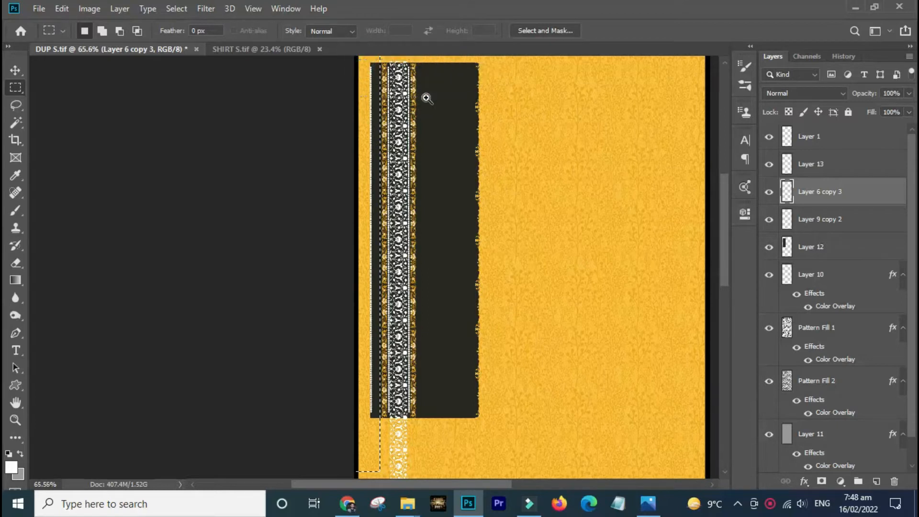
pyautogui.press('v')
pyautogui.moveTo(345, 156); pyautogui.dragTo(351, 154)
pyautogui.hotkey('ctrl', 'z')
pyautogui.press('Delete')
pyautogui.moveTo(397, 286); pyautogui.dragTo(370, 208)
pyautogui.moveTo(403, 432); pyautogui.dragTo(370, 328)
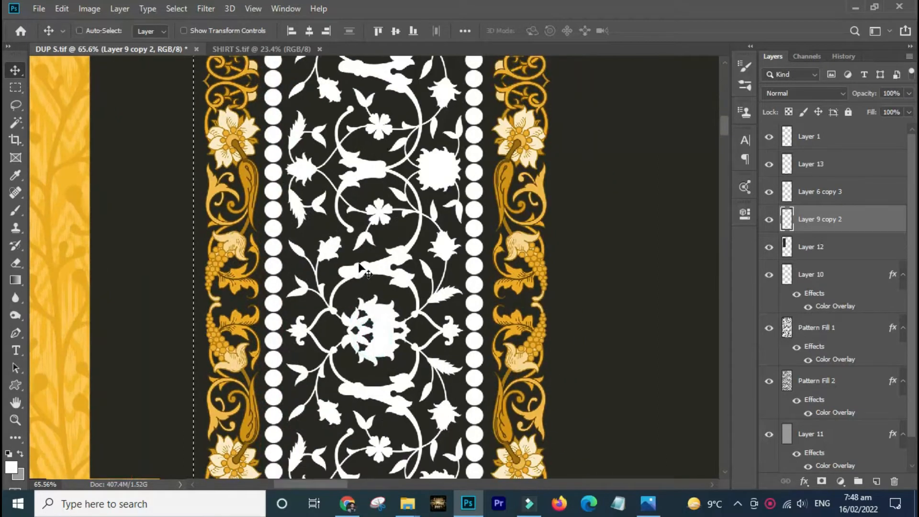
pyautogui.hotkey('ctrl', '0')
pyautogui.hotkey('ctrl', 'd')
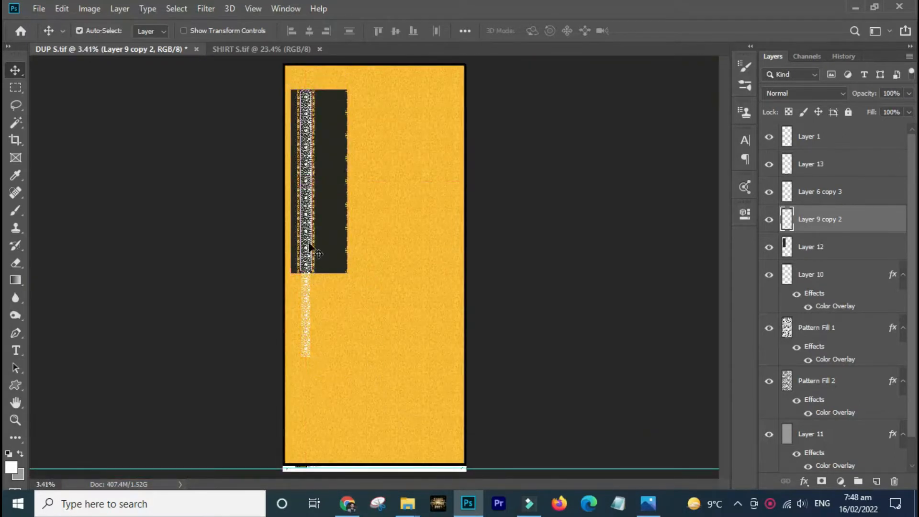
# Move the dark background panel (Layer 12) right until its left edge lines up with the left gold strip.
pyautogui.click(343, 117)
pyautogui.moveTo(286, 85); pyautogui.dragTo(411, 100)
pyautogui.moveTo(350, 194); pyautogui.dragTo(394, 199)
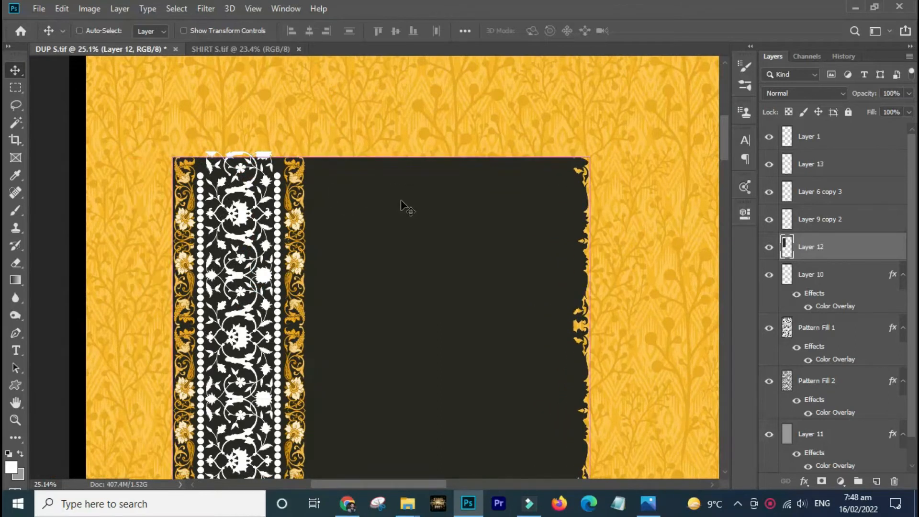
pyautogui.hotkey('ctrl', 't')
pyautogui.moveTo(591, 305); pyautogui.dragTo(313, 306)
pyautogui.press('Escape')
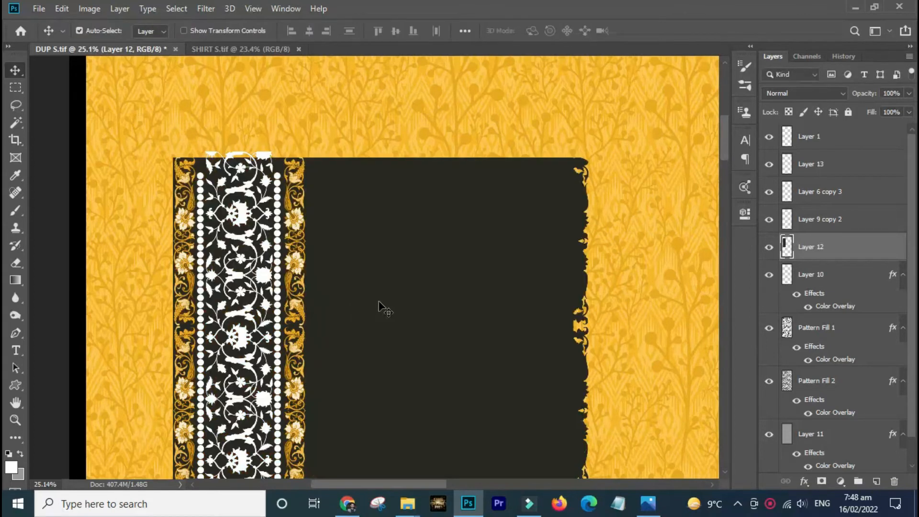
# Narrow the dark background panel from its right side to about 32% width, ending at the right gold strip.
pyautogui.hotkey('ctrl', 't')
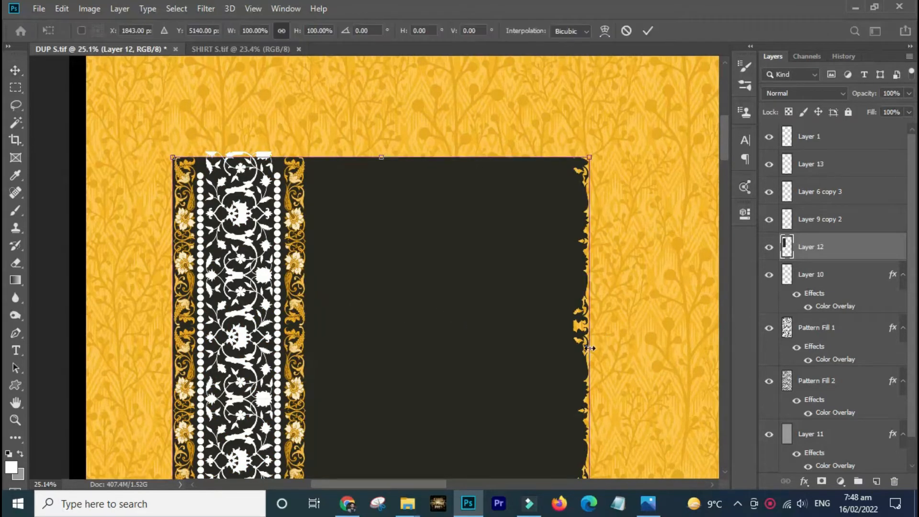
pyautogui.moveTo(591, 348); pyautogui.dragTo(305, 348)
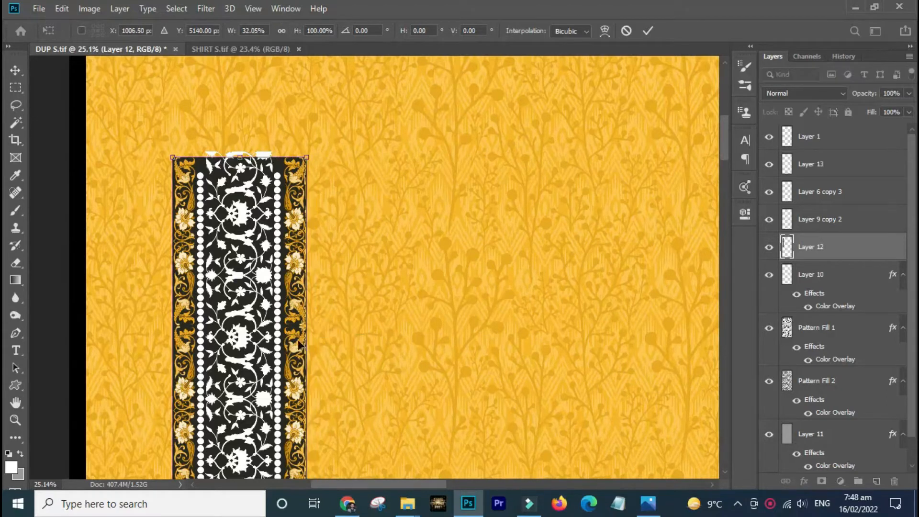
pyautogui.doubleClick(298, 340)
# Widen the dark background panel slightly on its right side so it extends past the right gold strip.
pyautogui.moveTo(262, 143); pyautogui.dragTo(337, 329)
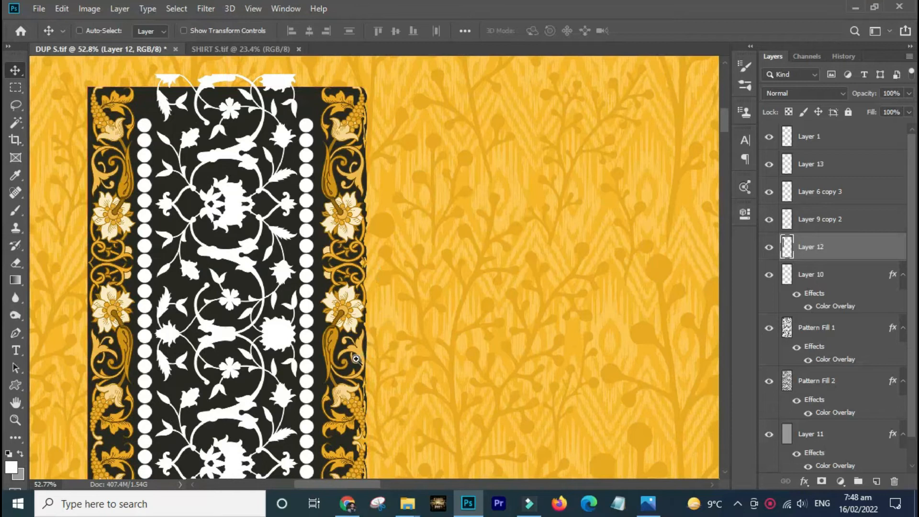
pyautogui.hotkey('ctrl', 't')
pyautogui.moveTo(369, 332); pyautogui.dragTo(386, 333)
pyautogui.press('Return')
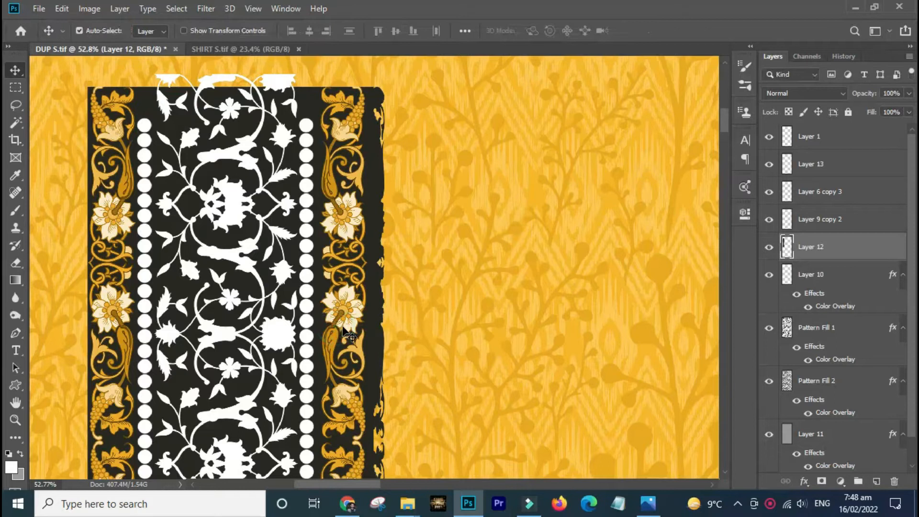
pyautogui.moveTo(325, 381); pyautogui.dragTo(320, 286)
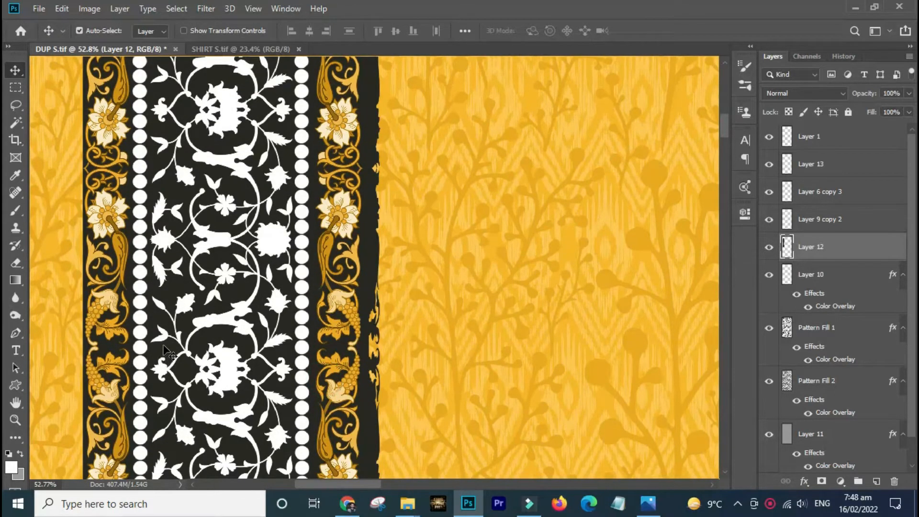
# Duplicate the white floral vine (Layer 13) directly below the original, align it seamlessly with the vine's lower end, and merge both layers.
pyautogui.hotkey('ctrl', '0')
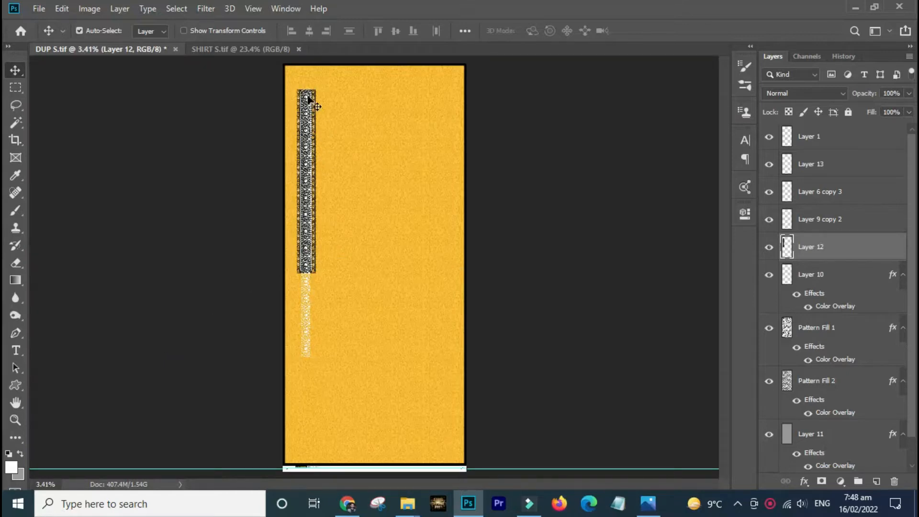
pyautogui.moveTo(307, 100); pyautogui.dragTo(329, 384)
pyautogui.hotkey('ctrl', 'space')
pyautogui.moveTo(281, 179); pyautogui.dragTo(392, 267)
pyautogui.moveTo(543, 355); pyautogui.dragTo(542, 322)
pyautogui.keyDown('ctrl'); pyautogui.keyDown('shift'); pyautogui.click(538, 312); pyautogui.keyUp('shift'); pyautogui.keyUp('ctrl')
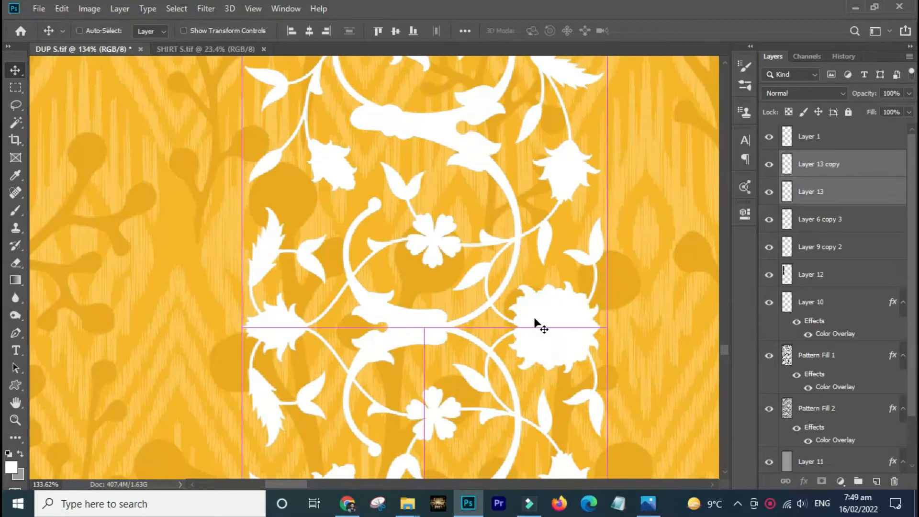
pyautogui.hotkey('ctrl', 'e')
# Duplicate the gold floral side strips (Layer 6 copy 3) below the originals, join them at the grape motif, and merge both layers.
pyautogui.hotkey('ctrl', '0')
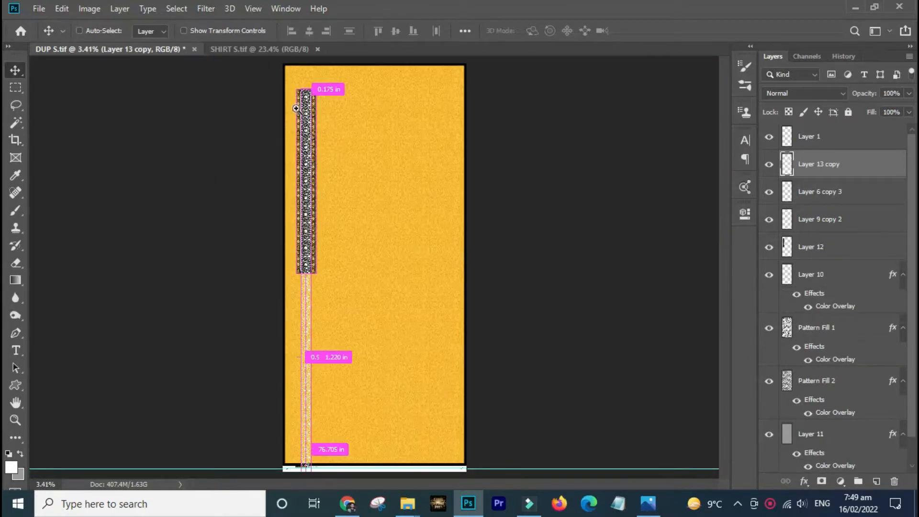
pyautogui.moveTo(281, 171); pyautogui.dragTo(376, 320)
pyautogui.moveTo(332, 170); pyautogui.dragTo(336, 135)
pyautogui.moveTo(337, 96); pyautogui.dragTo(330, 329)
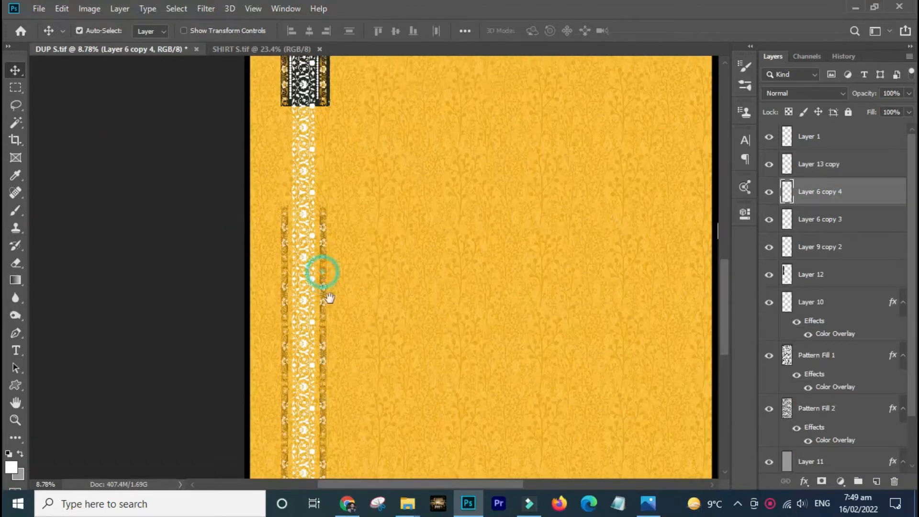
pyautogui.moveTo(331, 257); pyautogui.dragTo(335, 361)
pyautogui.moveTo(256, 144)
pyautogui.mouseDown()
pyautogui.moveTo(294, 234)
pyautogui.moveTo(382, 381)
pyautogui.moveTo(407, 214)
pyautogui.moveTo(383, 158)
pyautogui.mouseUp()
pyautogui.moveTo(423, 339)
pyautogui.mouseDown()
pyautogui.moveTo(425, 355)
pyautogui.moveTo(424, 338)
pyautogui.mouseUp()
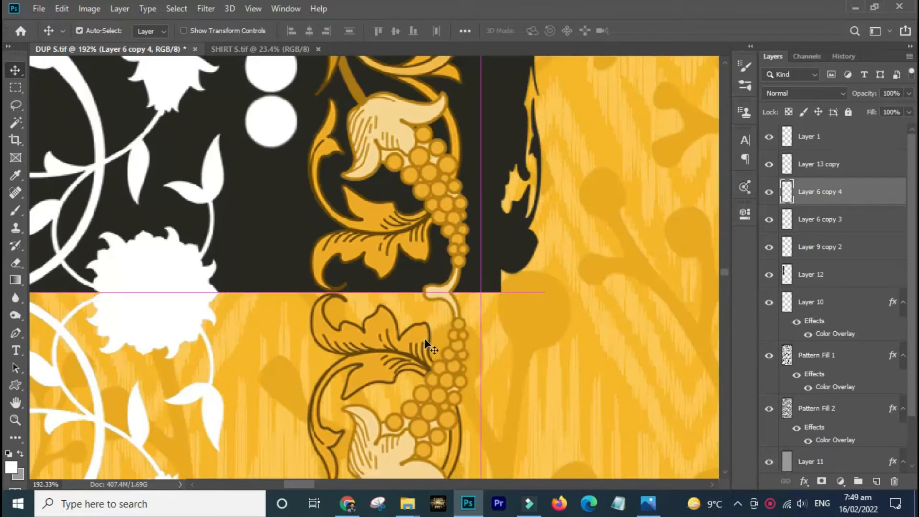
pyautogui.keyDown('ctrl'); pyautogui.keyDown('shift'); pyautogui.click(458, 266); pyautogui.keyUp('shift'); pyautogui.keyUp('ctrl')
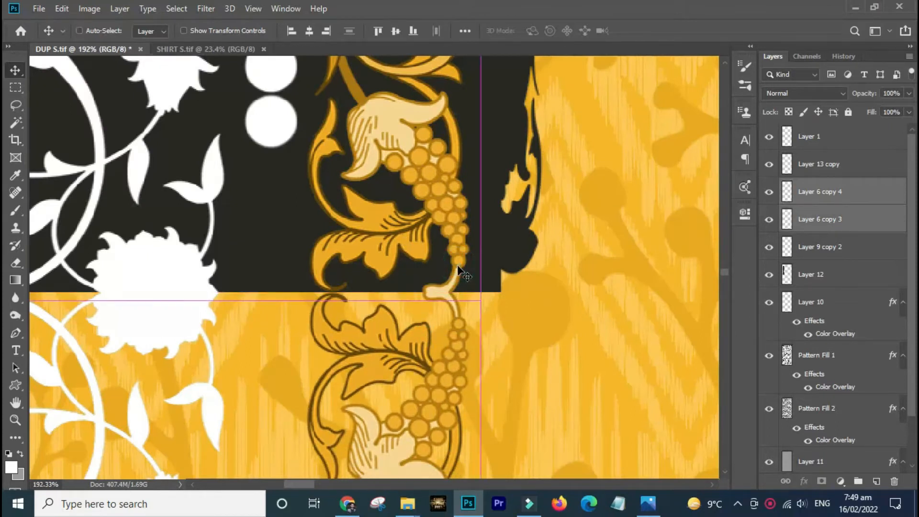
pyautogui.hotkey('ctrl', 'e')
# Stretch the dark background panel (Layer 12) downward so it backs the whole border to the dupatta's lower edge.
pyautogui.click(276, 290)
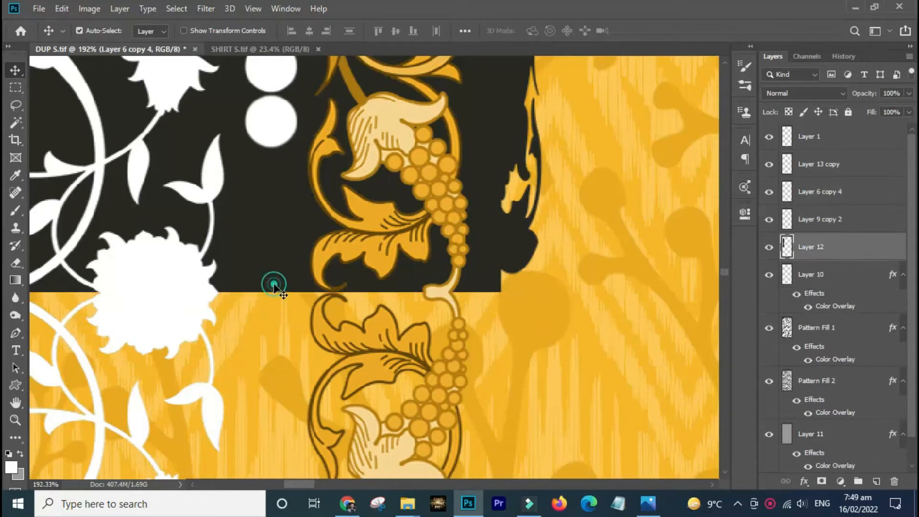
pyautogui.hotkey('ctrl', 't')
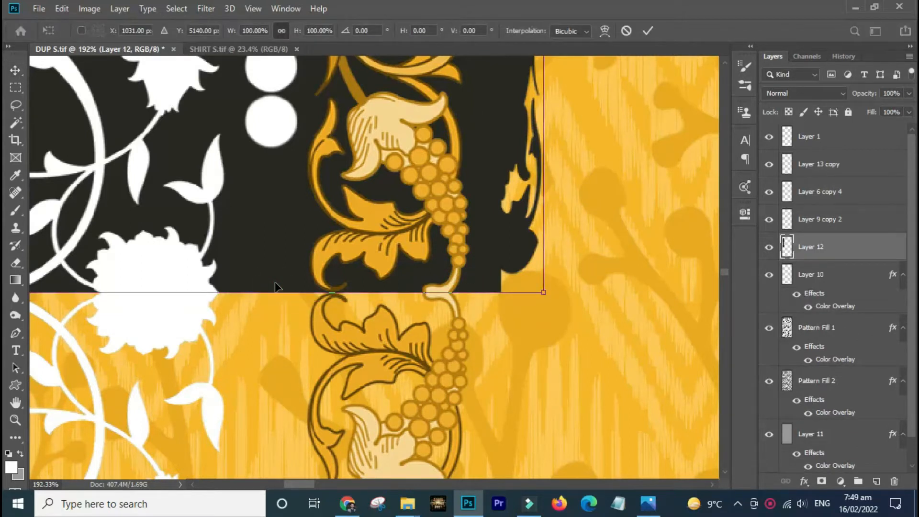
pyautogui.hotkey('ctrl', '0')
pyautogui.moveTo(308, 275); pyautogui.dragTo(309, 461)
pyautogui.press('Return')
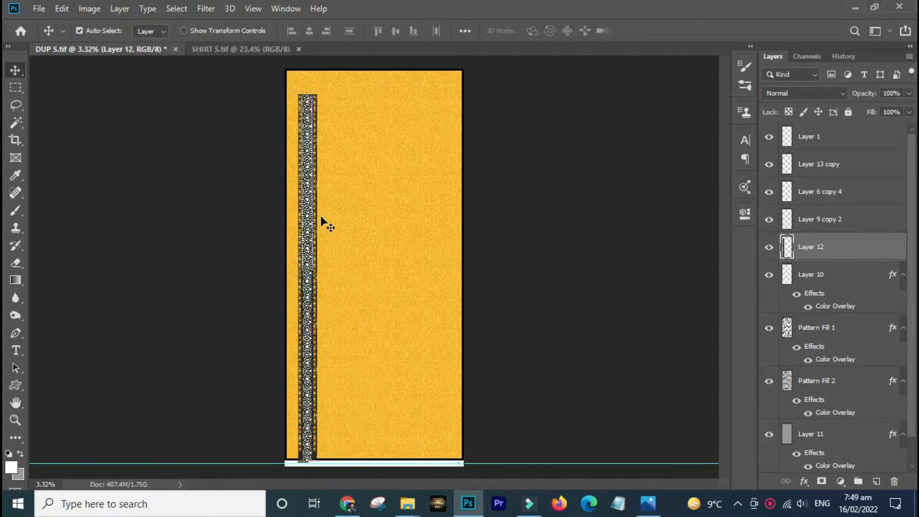
pyautogui.hotkey('ctrl', 'space')
pyautogui.moveTo(288, 225); pyautogui.dragTo(347, 327)
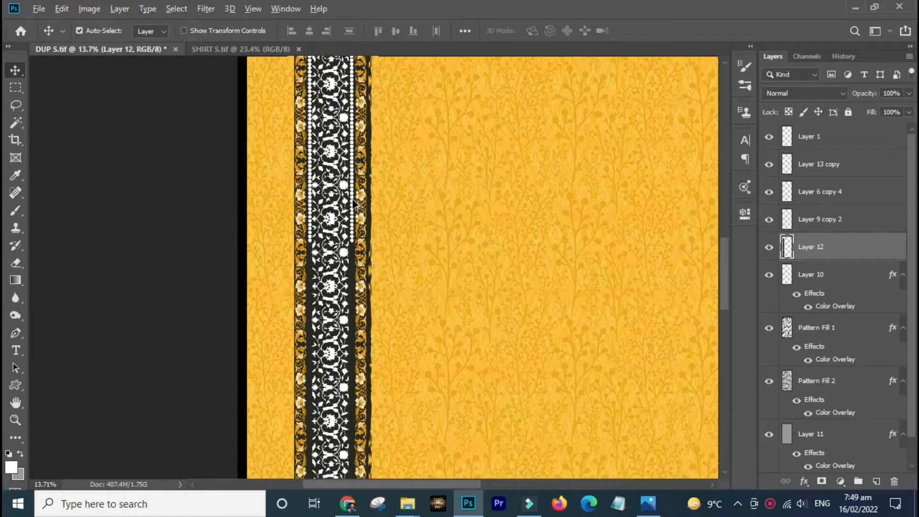
pyautogui.moveTo(351, 201); pyautogui.dragTo(366, 311)
pyautogui.hotkey('ctrl', 'z')
pyautogui.moveTo(351, 209); pyautogui.dragTo(366, 265)
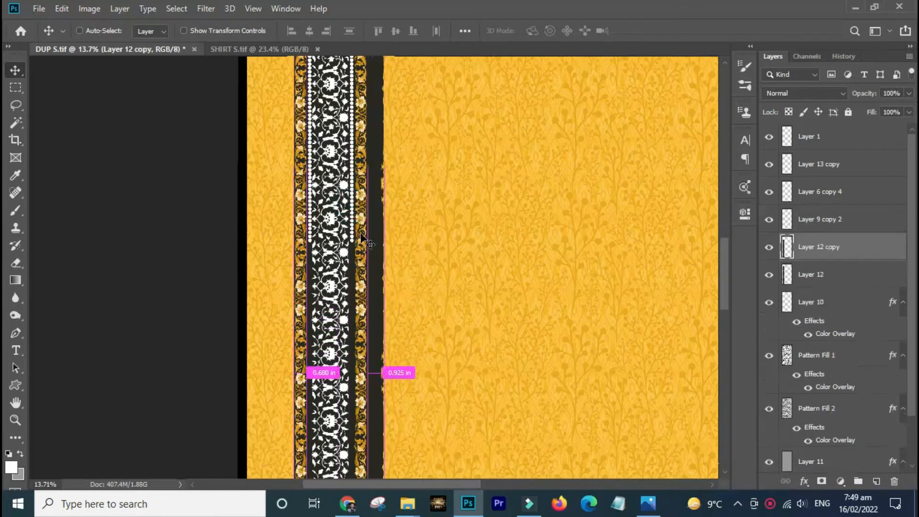
pyautogui.hotkey('ctrl', 'z')
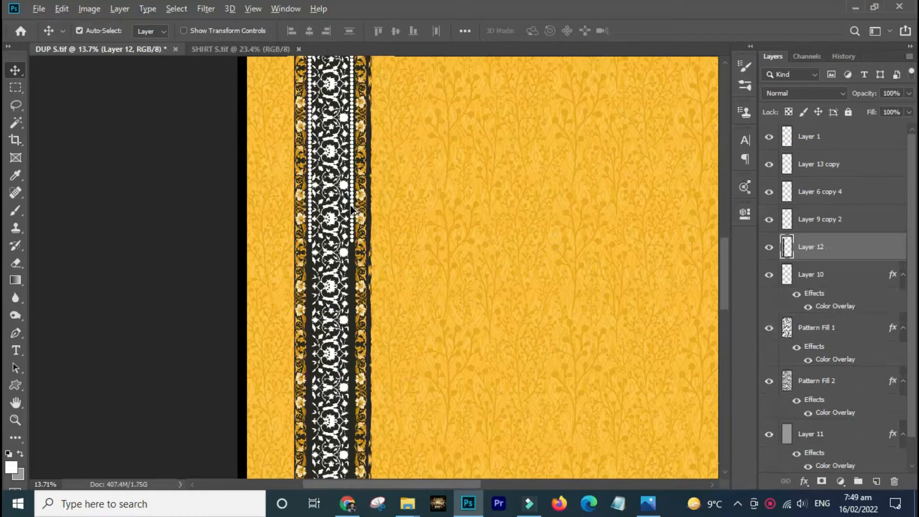
# Duplicate the white dotted lines (Layer 9 copy 2) and move the copy below the originals so it continues down the border.
pyautogui.moveTo(351, 209); pyautogui.dragTo(352, 390)
pyautogui.moveTo(355, 179); pyautogui.dragTo(365, 405)
pyautogui.moveTo(354, 319); pyautogui.dragTo(372, 450)
pyautogui.moveTo(375, 235); pyautogui.dragTo(383, 393)
pyautogui.moveTo(363, 320); pyautogui.dragTo(369, 420)
pyautogui.moveTo(353, 268); pyautogui.dragTo(340, 276)
pyautogui.hotkey('ctrl', 't')
pyautogui.moveTo(345, 215); pyautogui.dragTo(378, 132)
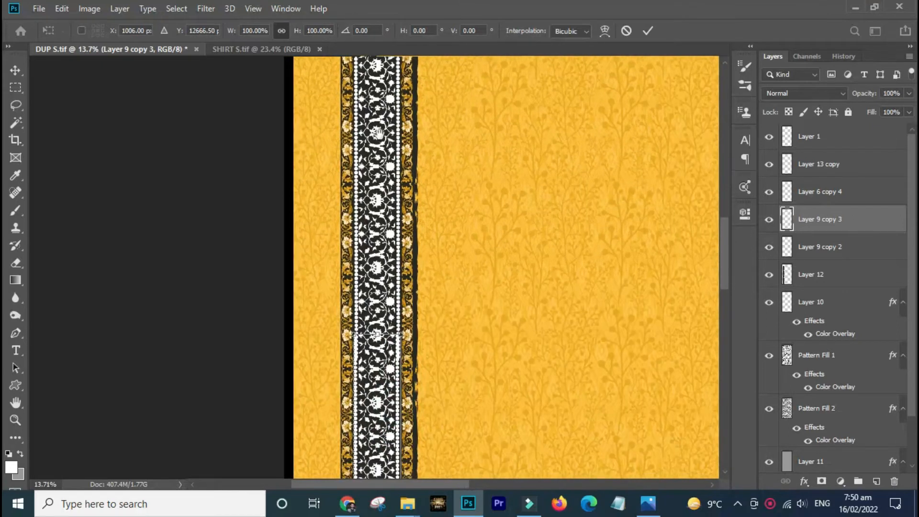
pyautogui.moveTo(382, 365); pyautogui.dragTo(383, 305)
pyautogui.moveTo(322, 252); pyautogui.dragTo(420, 356)
pyautogui.moveTo(441, 158); pyautogui.dragTo(450, 263)
pyautogui.press('Return')
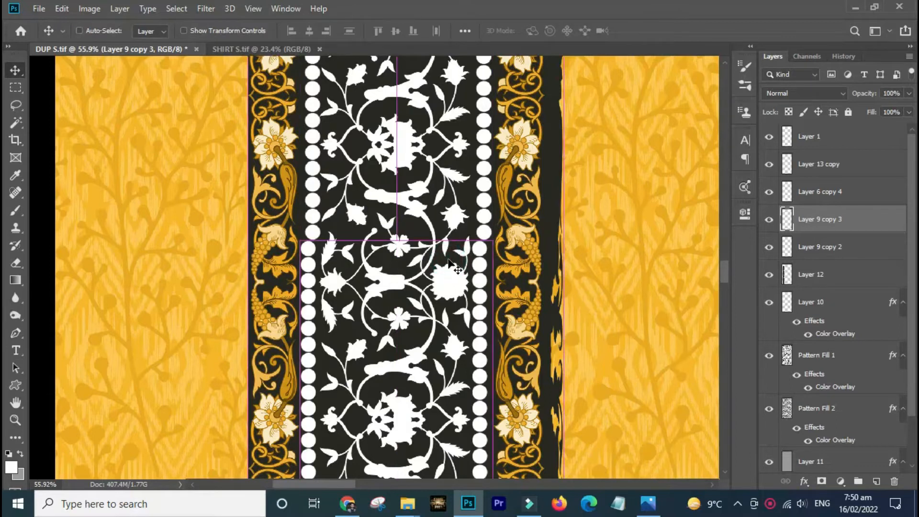
# Flip the duplicated dotted lines vertically so they line up with the originals, and merge both dotted-line layers.
pyautogui.hotkey('ctrl', 't')
pyautogui.rightClick(450, 264)
pyautogui.click(492, 440)
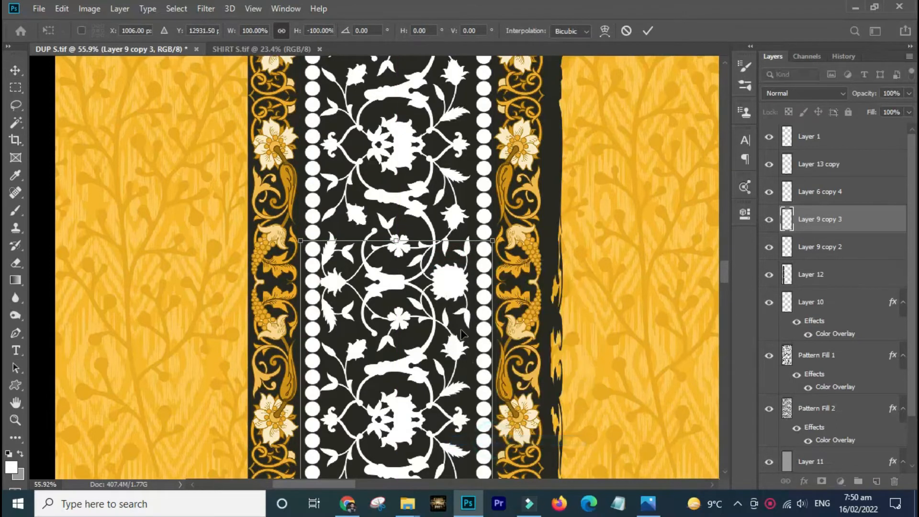
pyautogui.press('Return')
pyautogui.keyDown('shift'); pyautogui.click(485, 236); pyautogui.keyUp('shift')
pyautogui.hotkey('ctrl', 'e')
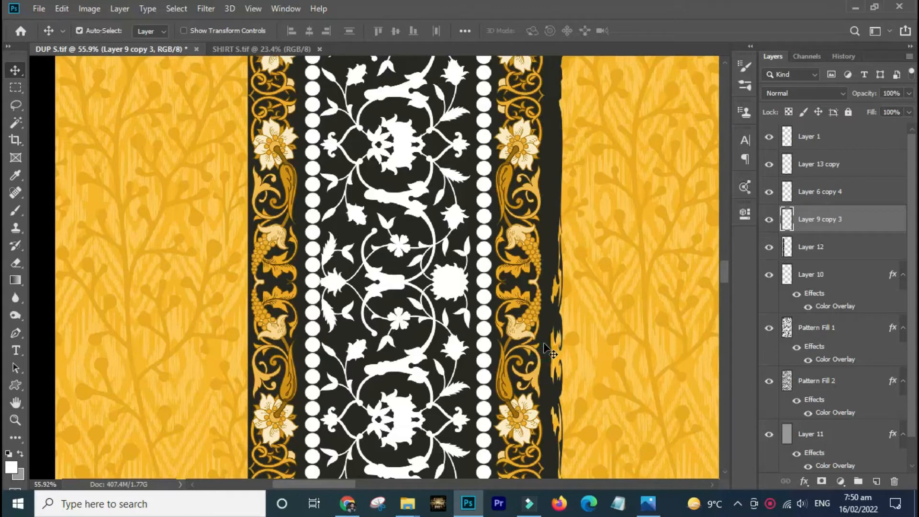
pyautogui.click(416, 263)
pyautogui.hotkey('ctrl', '0')
pyautogui.press('0')
pyautogui.press('0')
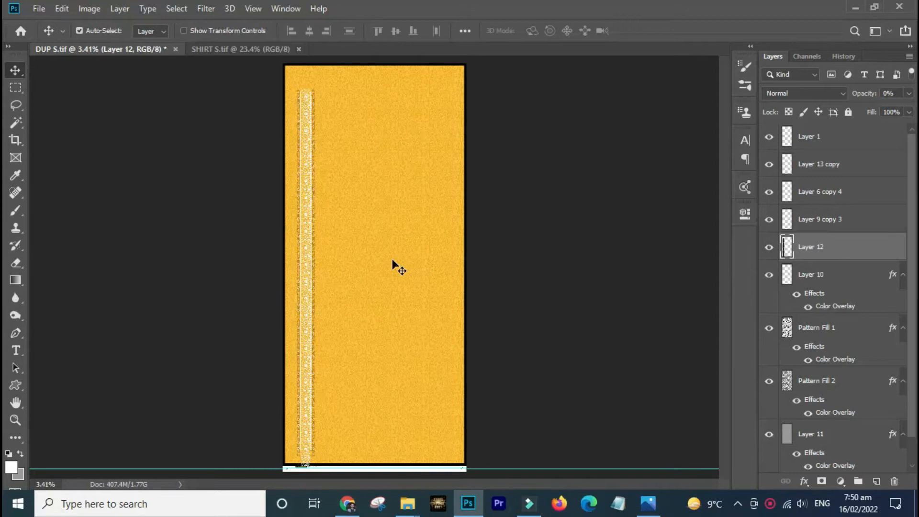
pyautogui.press('m')
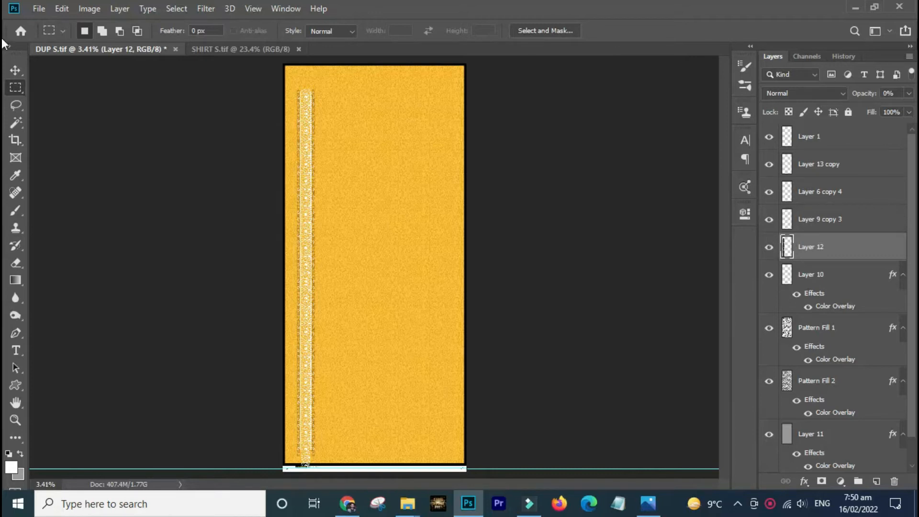
pyautogui.press('0')
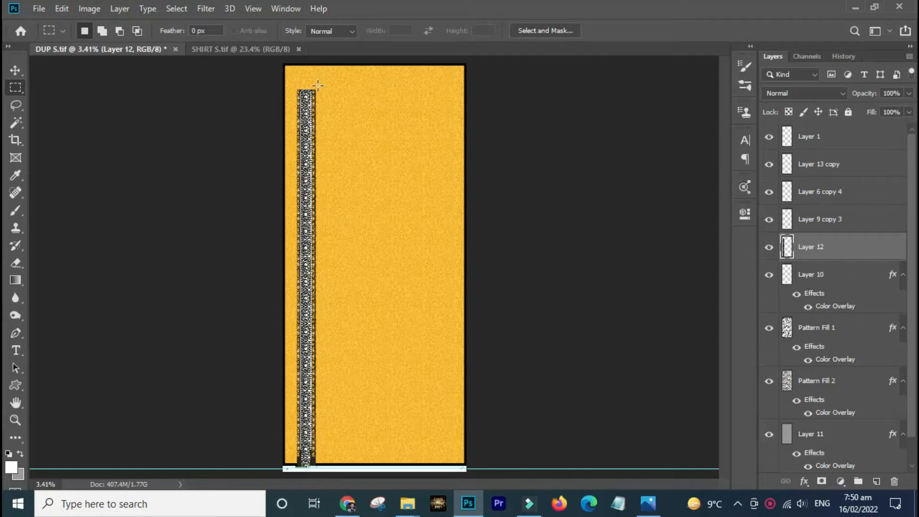
# Delete the ragged excess of the dark background panel (Layer 12) beyond the right gold strip and clear the selection.
pyautogui.moveTo(315, 85); pyautogui.dragTo(390, 470)
pyautogui.moveTo(297, 343); pyautogui.dragTo(322, 370)
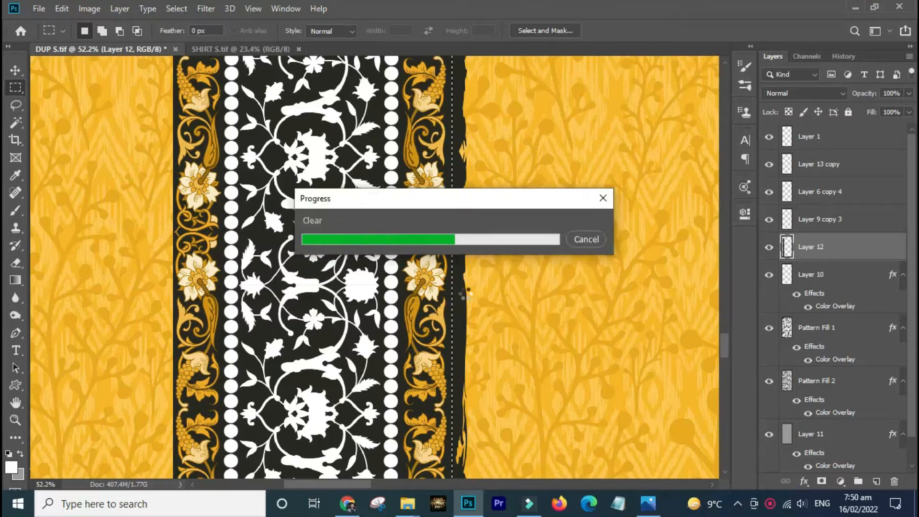
pyautogui.hotkey('ctrl', 'd')
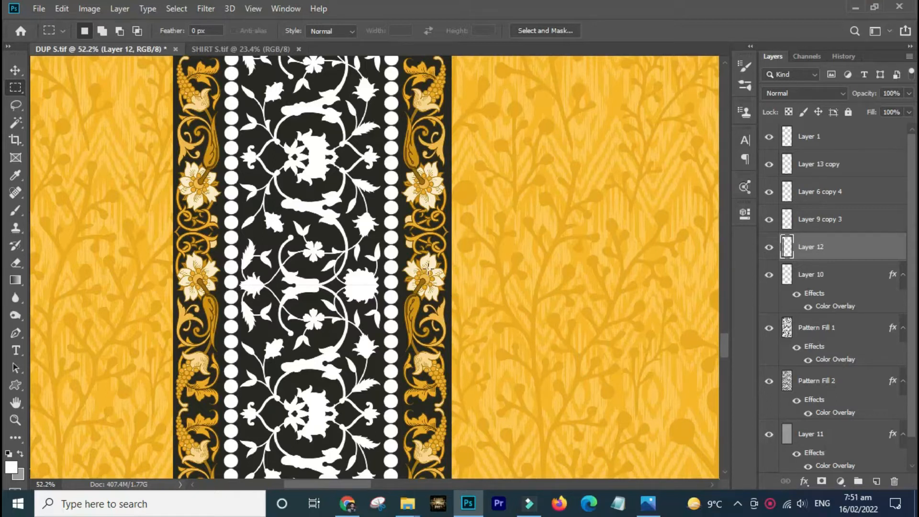
# Merge the floral vine, gold strips and dotted lines (Layer 13 copy, Layer 6 copy 4 and Layer 9 copy 3) into one layer.
pyautogui.press('v')
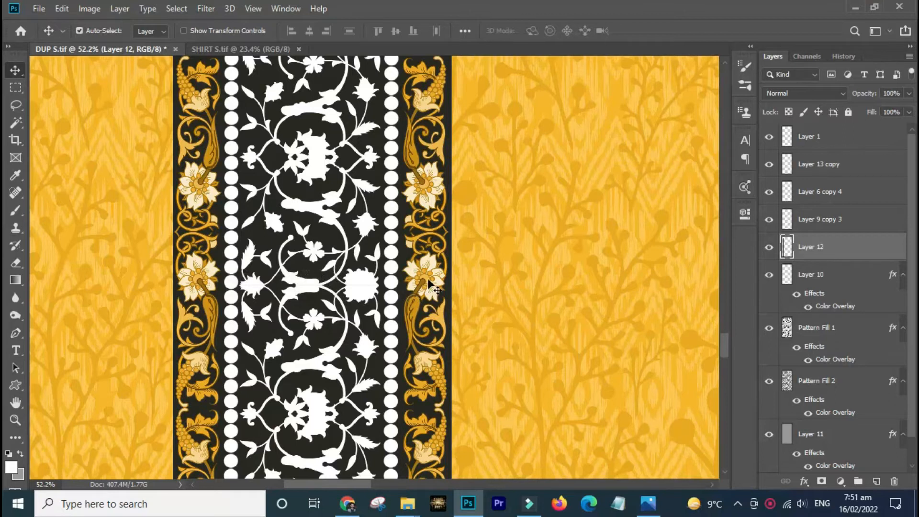
pyautogui.hotkey('alt', ']')
pyautogui.hotkey('alt', ']')
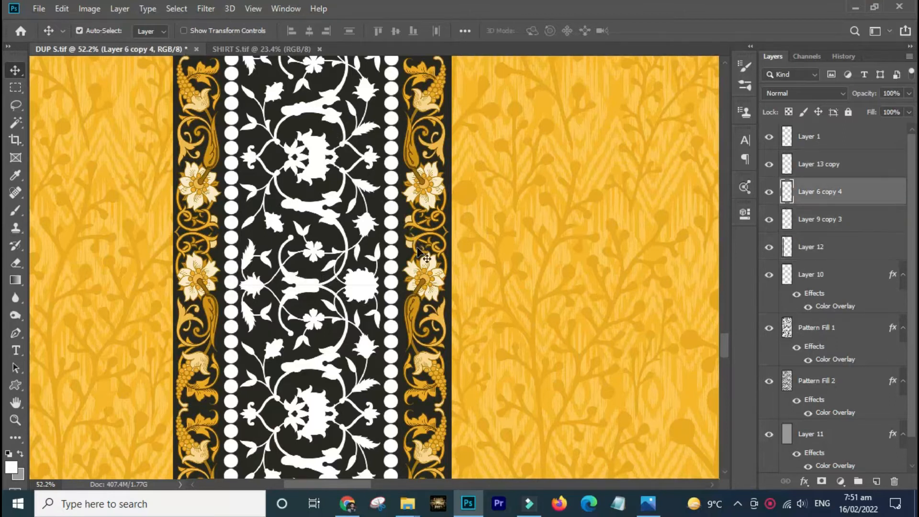
pyautogui.moveTo(423, 276); pyautogui.dragTo(321, 282)
pyautogui.hotkey('ctrl', 'z')
pyautogui.keyDown('shift'); pyautogui.click(363, 283); pyautogui.keyUp('shift')
pyautogui.keyDown('shift'); pyautogui.click(392, 284); pyautogui.keyUp('shift')
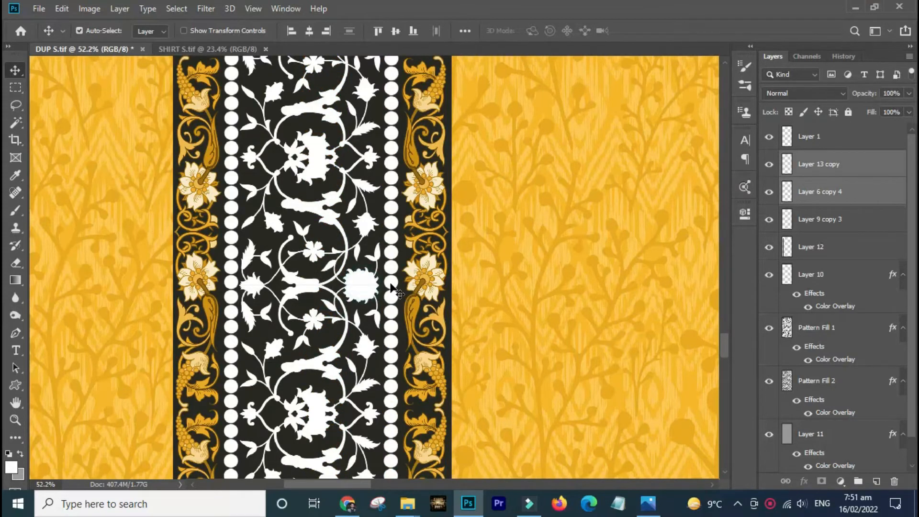
pyautogui.moveTo(419, 285); pyautogui.dragTo(360, 295)
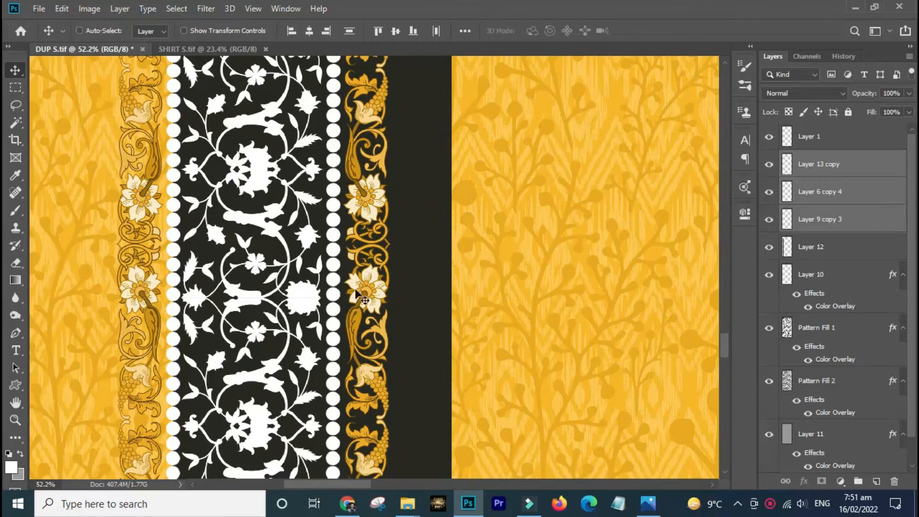
pyautogui.hotkey('ctrl', 'z')
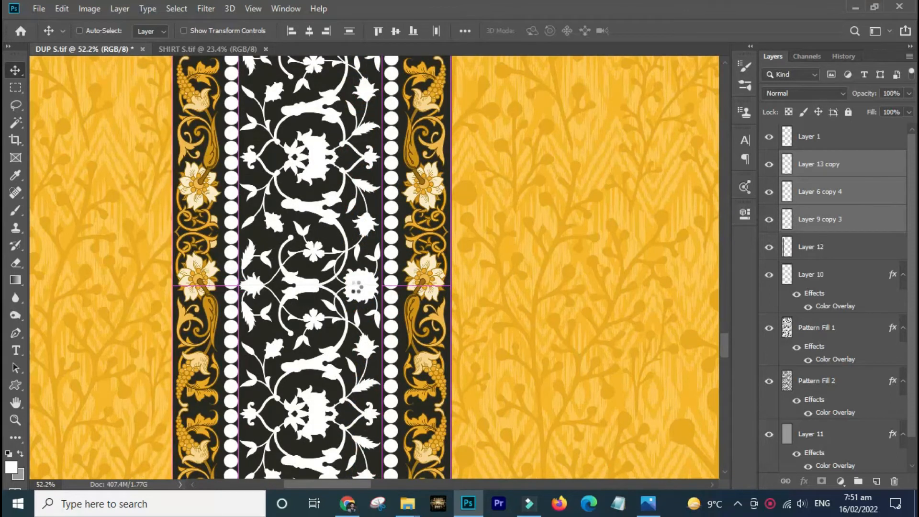
pyautogui.hotkey('ctrl', 'e')
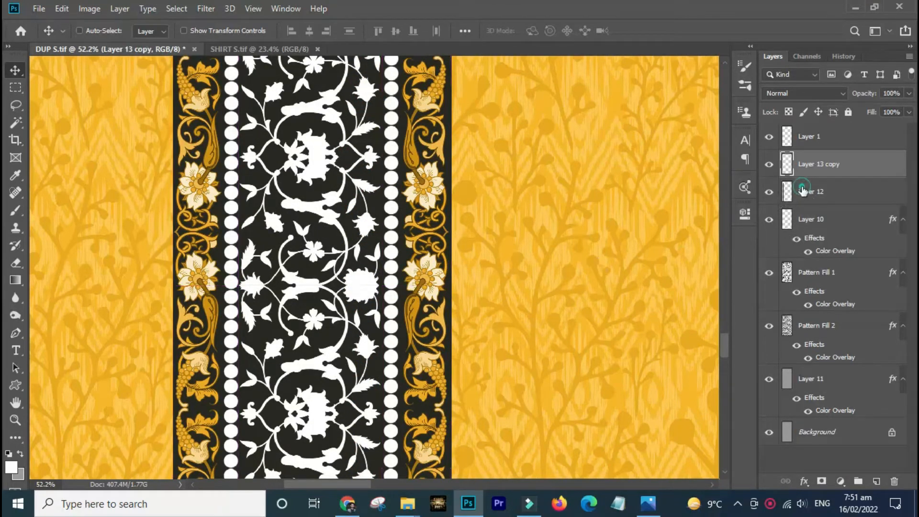
# Centre the merged border motifs horizontally on the dark panel (Layer 12) and merge the two layers.
pyautogui.keyDown('shift'); pyautogui.click(802, 191); pyautogui.keyUp('shift')
pyautogui.click(308, 30)
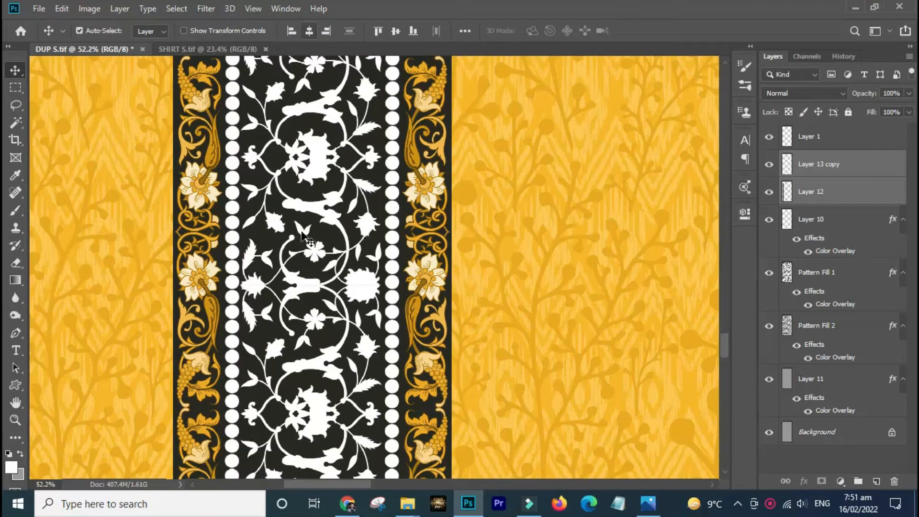
pyautogui.hotkey('ctrl', '0')
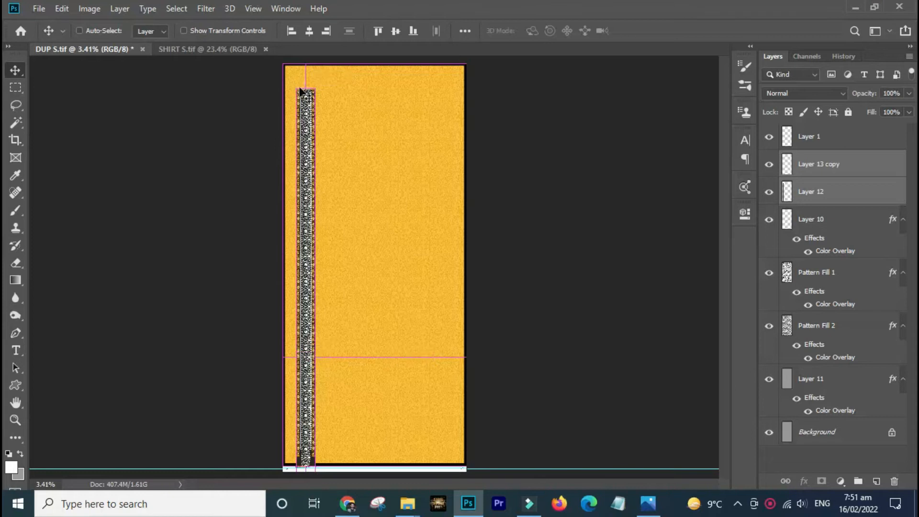
pyautogui.hotkey('ctrl', 'e')
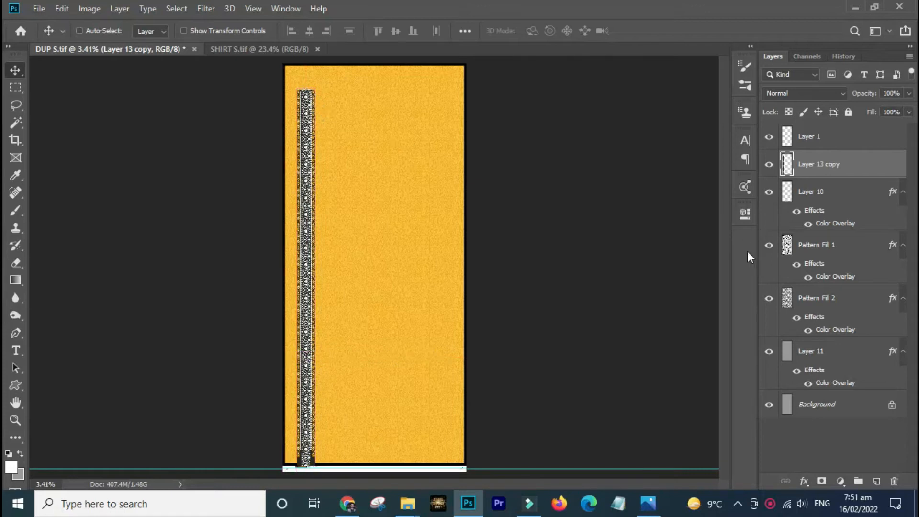
# Select Layer 11, look through the reference images in the 1 Design folder in File Explorer, and return to Photoshop.
pyautogui.click(838, 359)
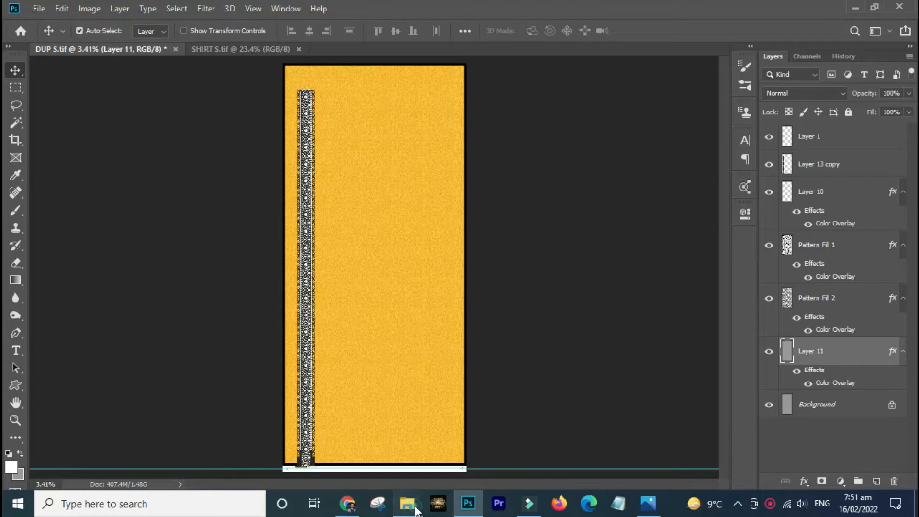
pyautogui.moveTo(407, 504)
pyautogui.click(292, 441)
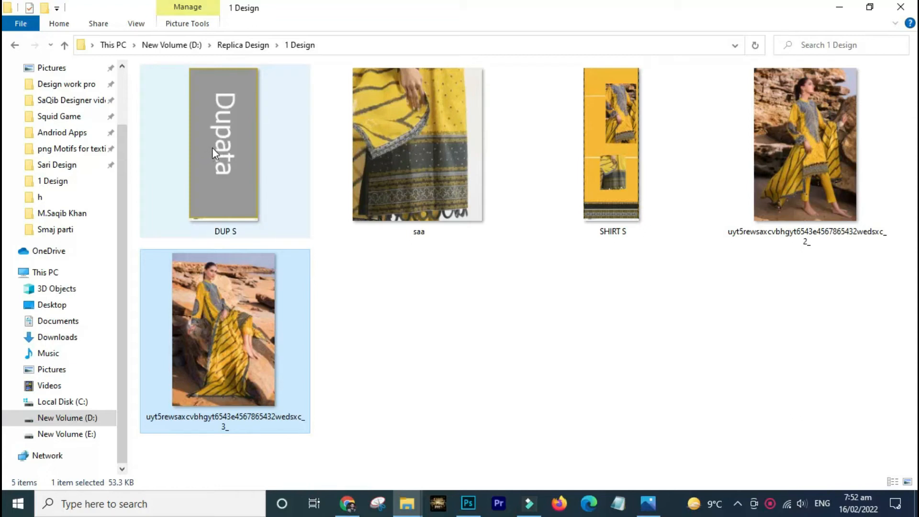
pyautogui.click(468, 503)
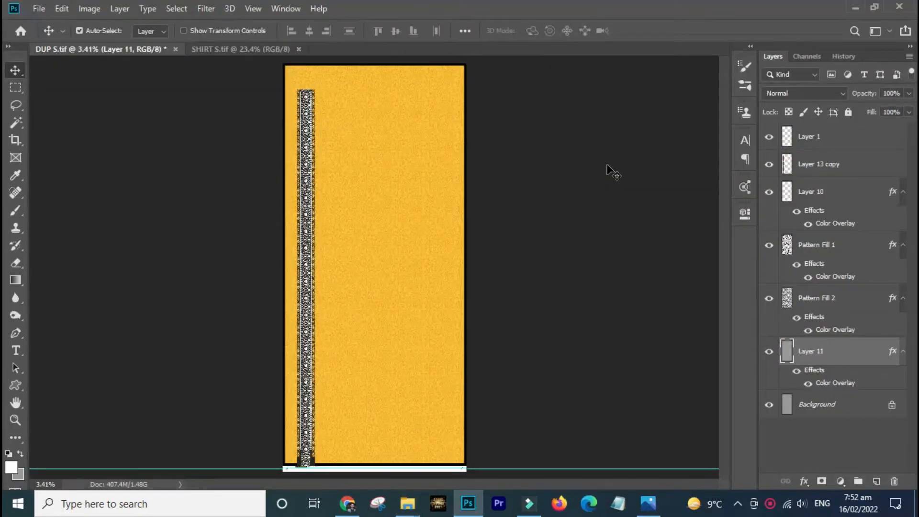
# Load Layer 11's outline as a selection, place horizontal and vertical guides through its centre, and clear the selection.
pyautogui.press('ctrl')
pyautogui.keyDown('ctrl'); pyautogui.click(788, 355); pyautogui.keyUp('ctrl')
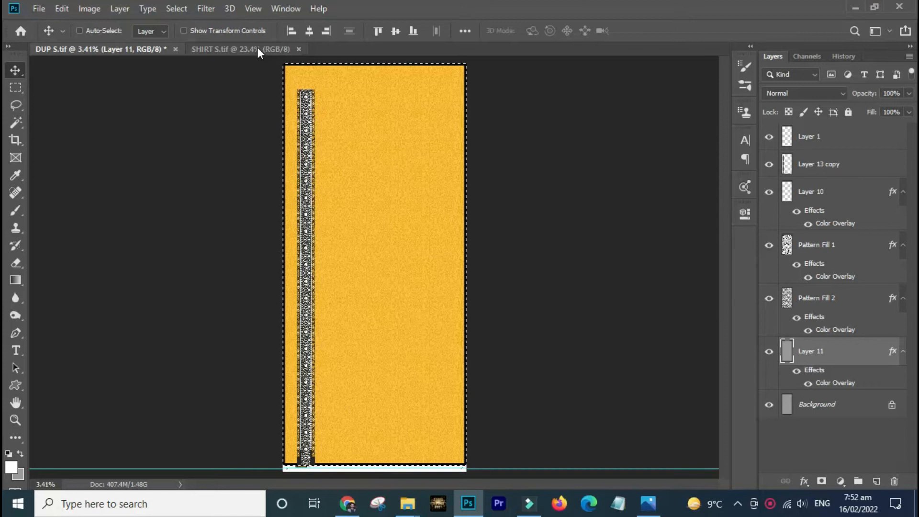
pyautogui.hotkey('ctrl', 't')
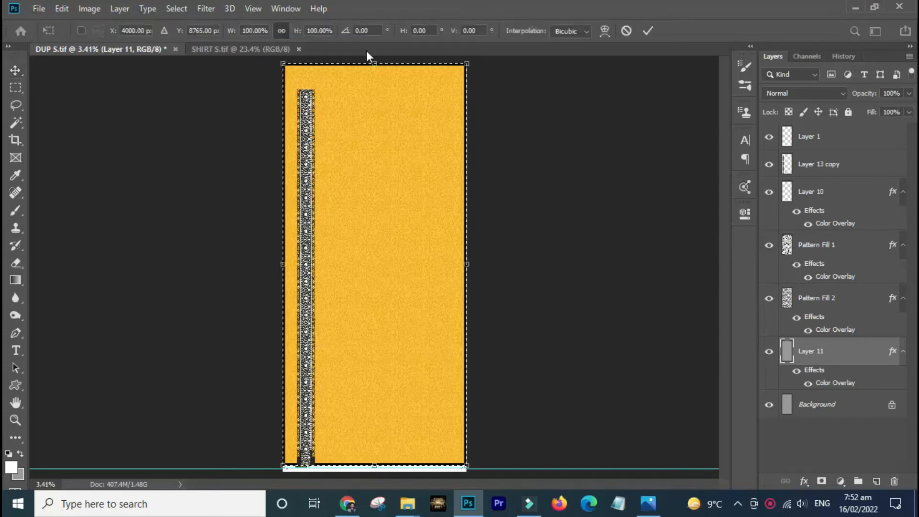
pyautogui.hotkey('ctrl', 'r')
pyautogui.moveTo(381, 61); pyautogui.dragTo(407, 274)
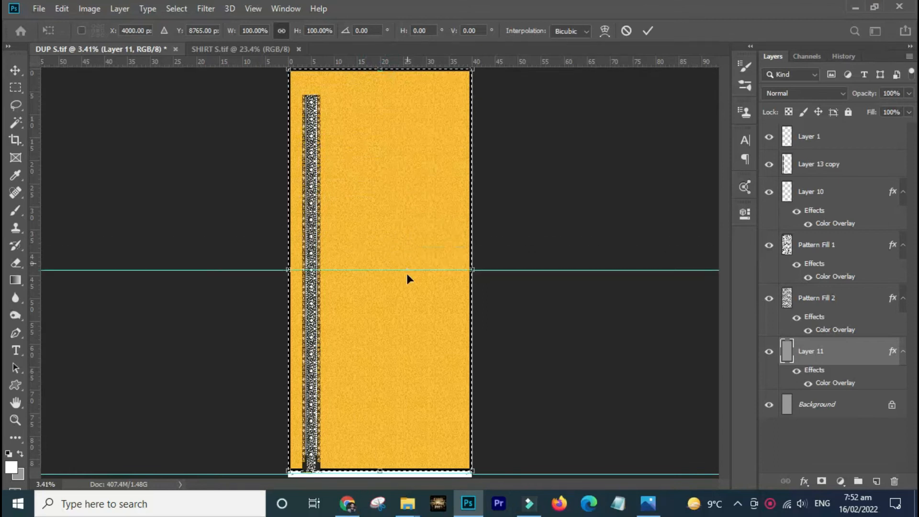
pyautogui.moveTo(402, 60); pyautogui.dragTo(381, 94)
pyautogui.press('Return')
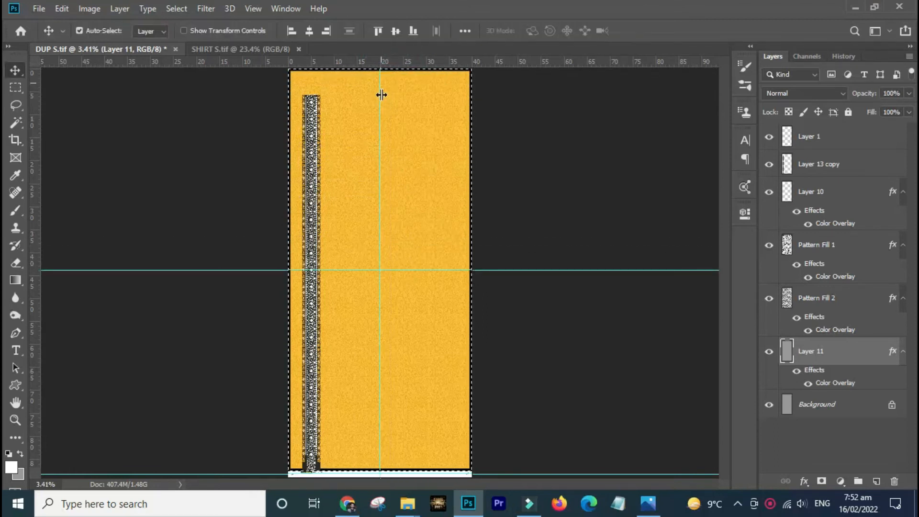
pyautogui.hotkey('ctrl', 'd')
# Flip the long border strip on Layer 13 copy vertically and shift it up along the left side of the dupatta.
pyautogui.click(812, 175)
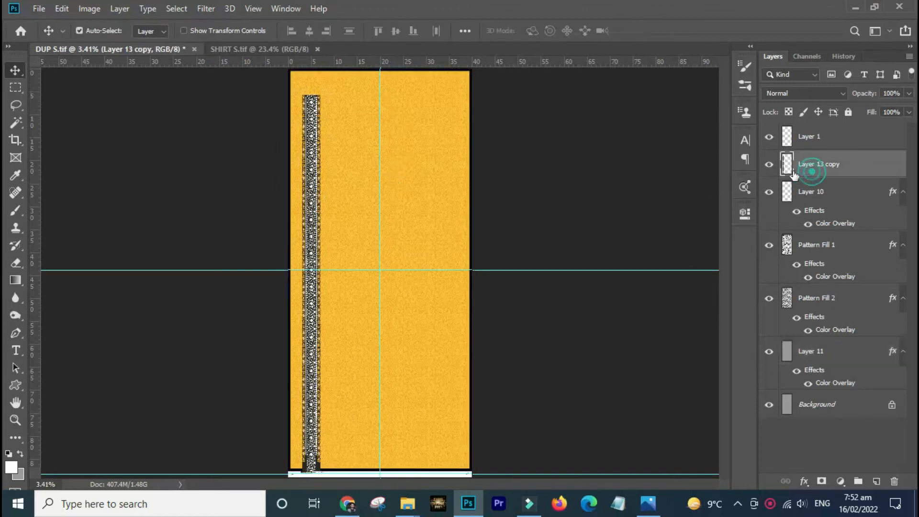
pyautogui.click(768, 167)
pyautogui.click(768, 168)
pyautogui.hotkey('ctrl', 't')
pyautogui.rightClick(317, 229)
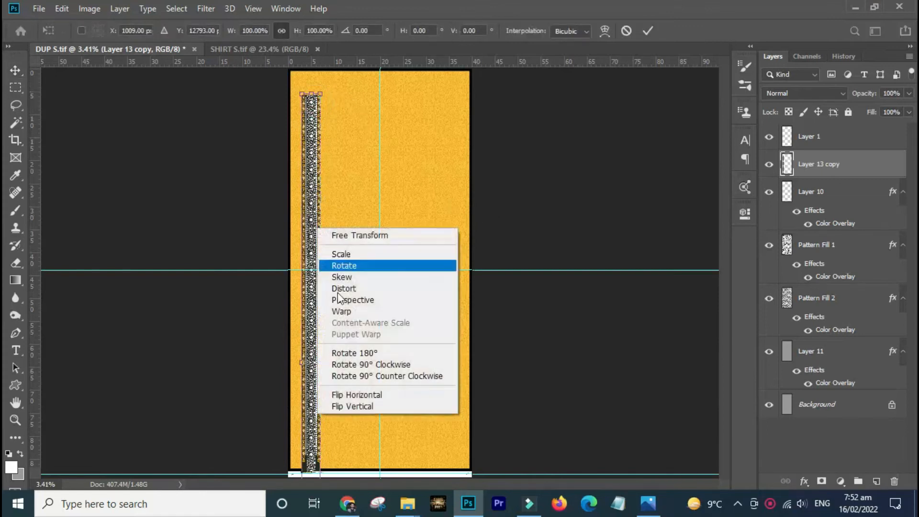
pyautogui.click(364, 406)
pyautogui.moveTo(312, 460); pyautogui.dragTo(310, 330)
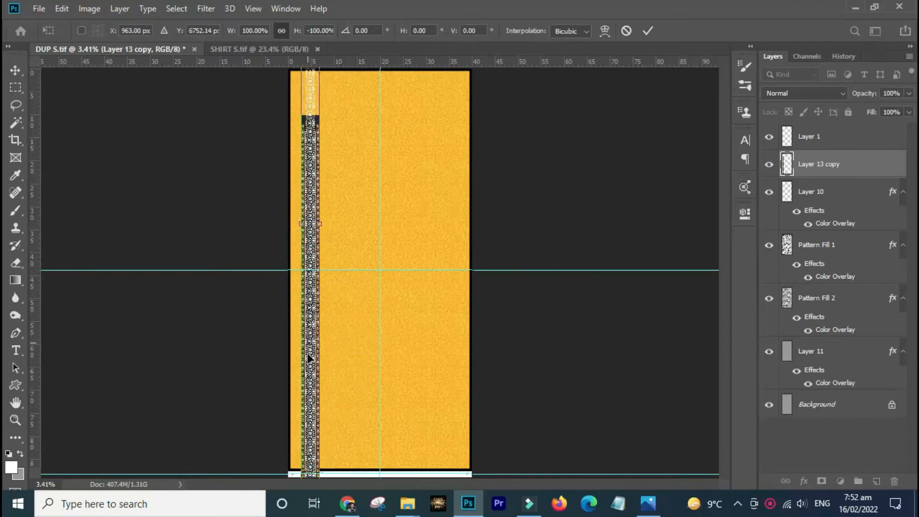
pyautogui.press('Return')
# Align the border strip to the canvas's bottom edge and move it inside the lower-left corner of the yellow field.
pyautogui.moveTo(275, 406); pyautogui.dragTo(357, 483)
pyautogui.moveTo(338, 444); pyautogui.dragTo(313, 300)
pyautogui.hotkey('ctrl', 'a')
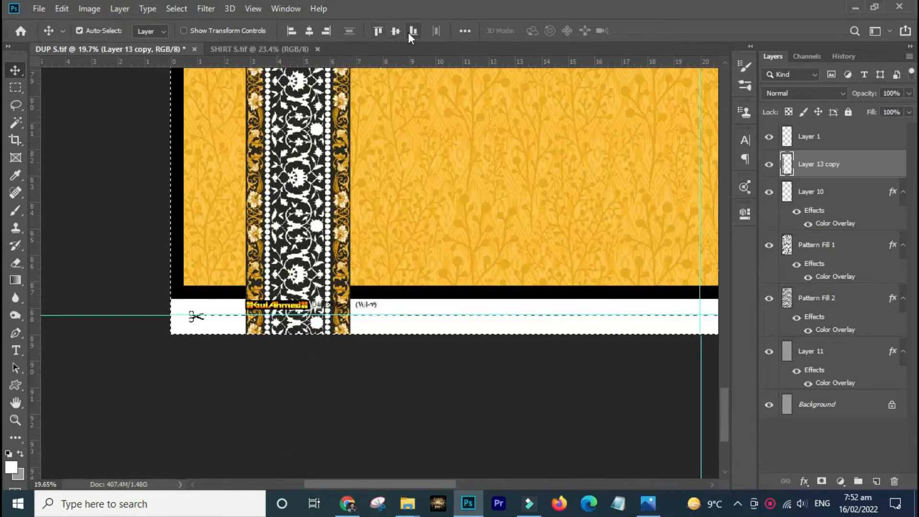
pyautogui.click(410, 31)
pyautogui.hotkey('ctrl', 'd')
pyautogui.moveTo(308, 287); pyautogui.dragTo(271, 233)
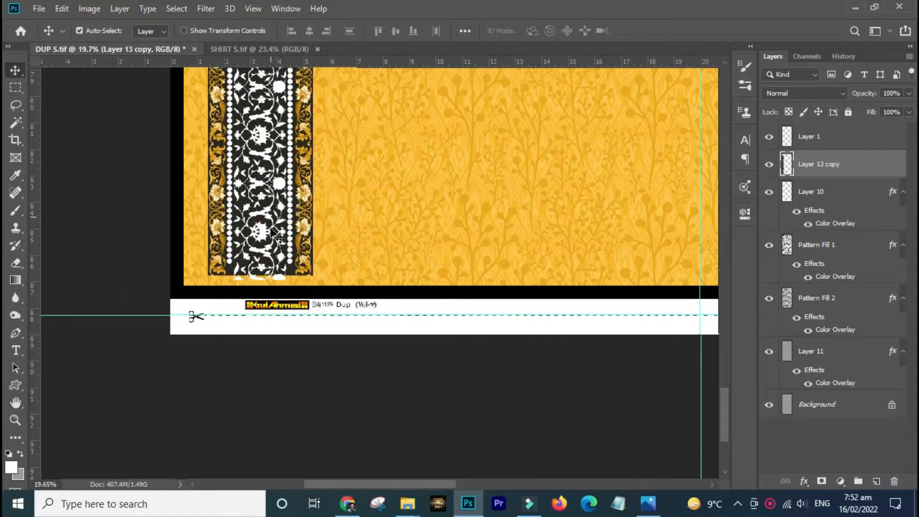
# Cut the border strip's lower end at 45 degrees with a Pen tool path turned into a selection, and deselect.
pyautogui.press('p')
pyautogui.click(198, 281)
pyautogui.click(449, 83)
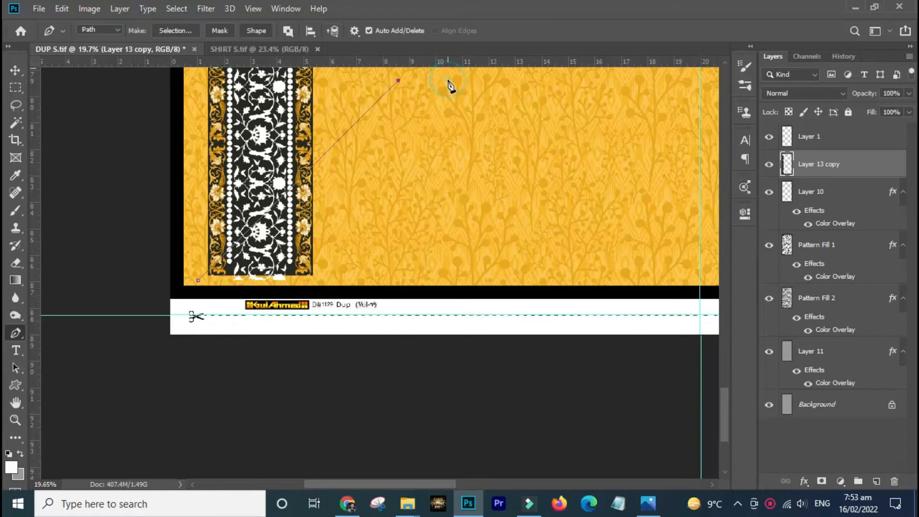
pyautogui.keyDown('shift'); pyautogui.click(467, 329); pyautogui.keyUp('shift')
pyautogui.keyDown('shift'); pyautogui.click(190, 360); pyautogui.keyUp('shift')
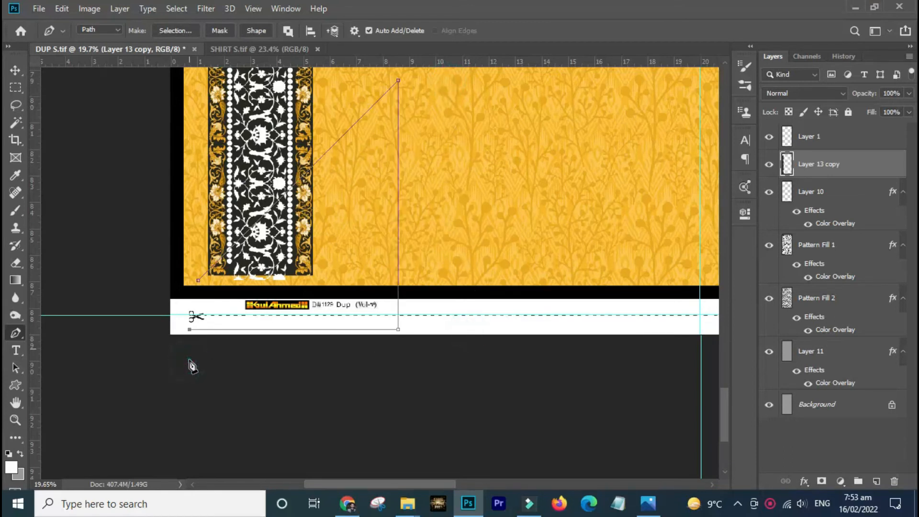
pyautogui.hotkey('ctrl', 'Return')
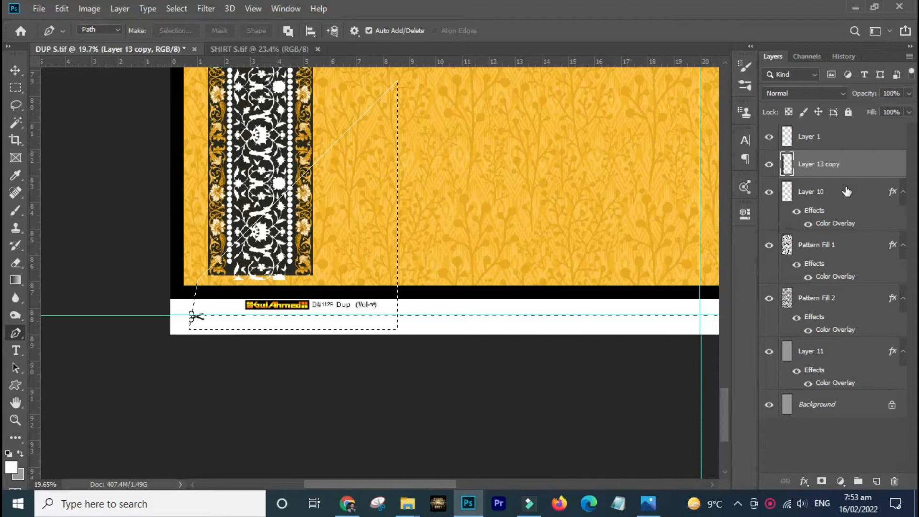
pyautogui.press('Delete')
pyautogui.hotkey('ctrl', 'd')
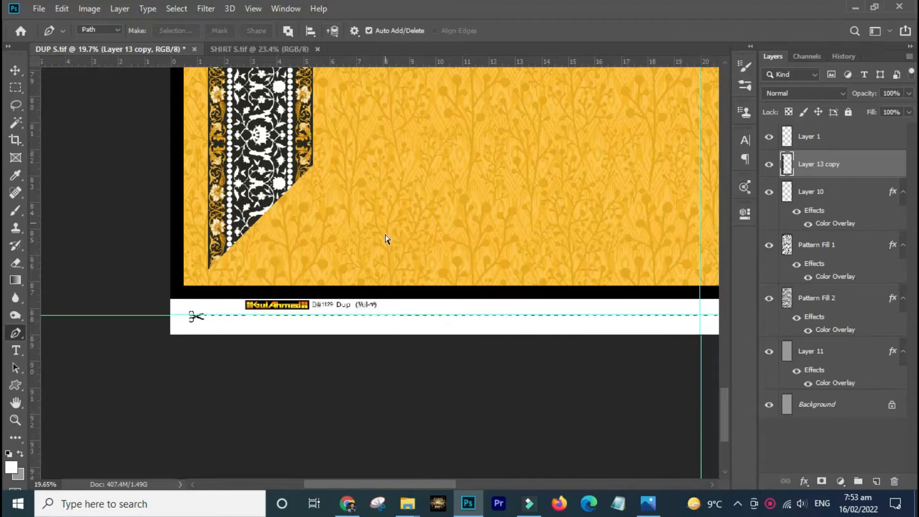
# Move the mitred border strip so its pointed tip sits exactly in the black frame's lower-left inner corner.
pyautogui.moveTo(335, 233); pyautogui.dragTo(330, 269)
pyautogui.press('v')
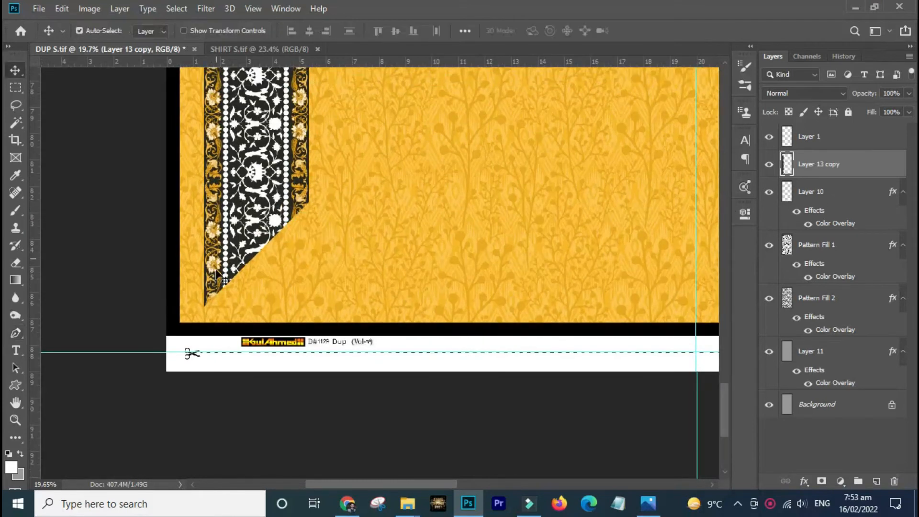
pyautogui.moveTo(248, 274); pyautogui.dragTo(221, 294)
pyautogui.hotkey('ctrl', 'space')
pyautogui.moveTo(167, 303); pyautogui.dragTo(207, 338)
pyautogui.moveTo(288, 262); pyautogui.dragTo(302, 249)
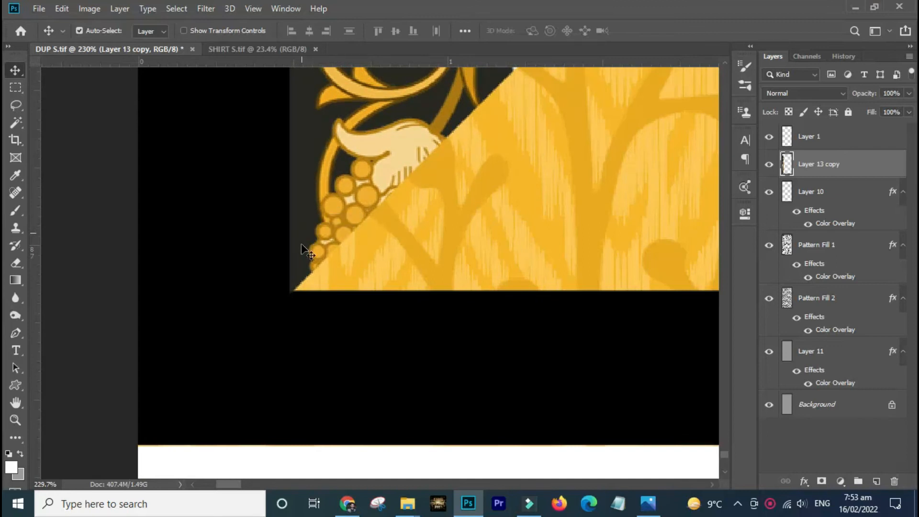
pyautogui.hotkey('ctrl', '0')
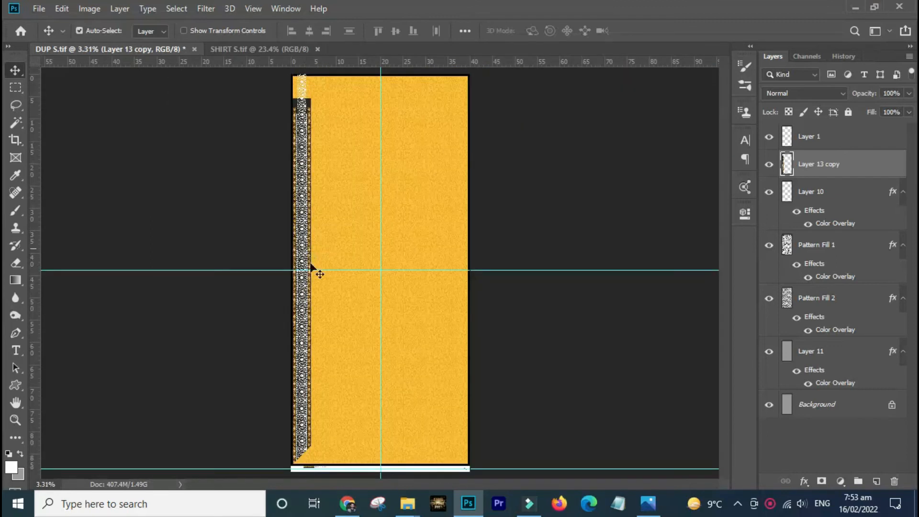
# Copy the lower part of the border strip to a new layer and rotate it 90° clockwise.
pyautogui.press('m')
pyautogui.moveTo(291, 468); pyautogui.dragTo(368, 199)
pyautogui.hotkey('ctrl', 'j')
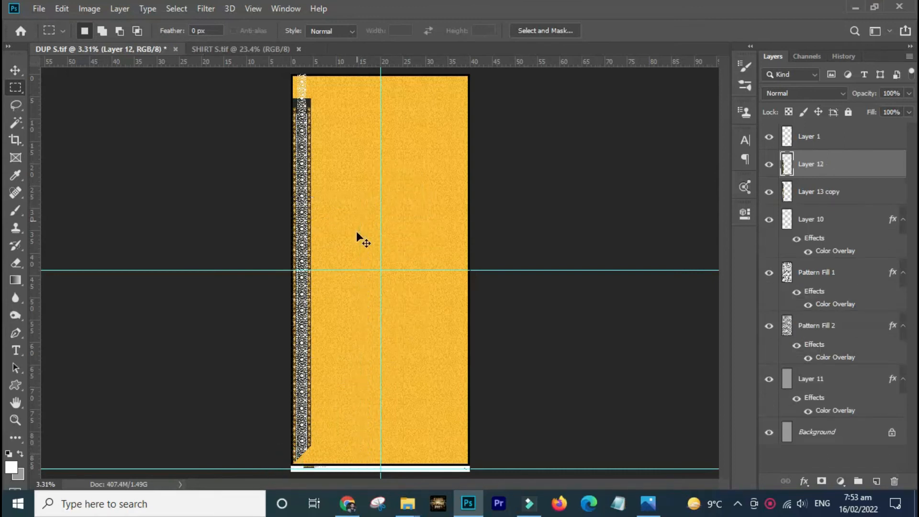
pyautogui.hotkey('ctrl', 't')
pyautogui.rightClick(302, 330)
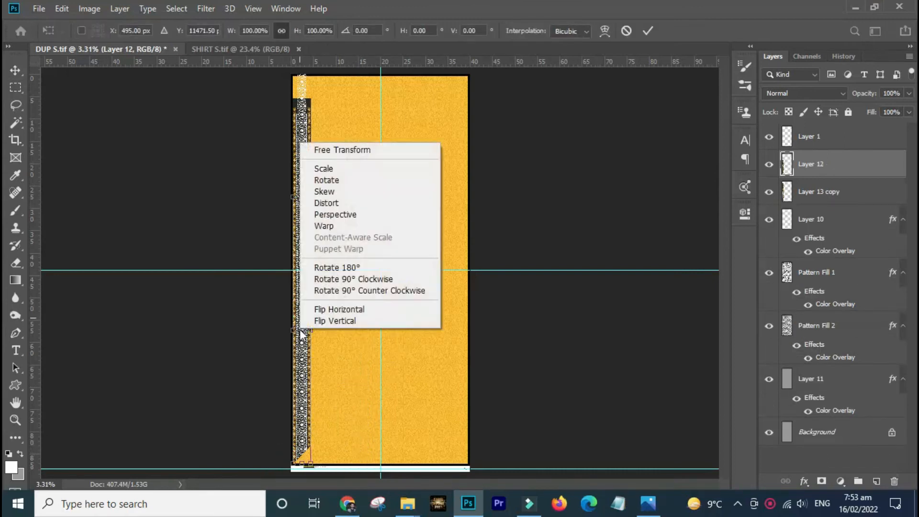
pyautogui.click(361, 279)
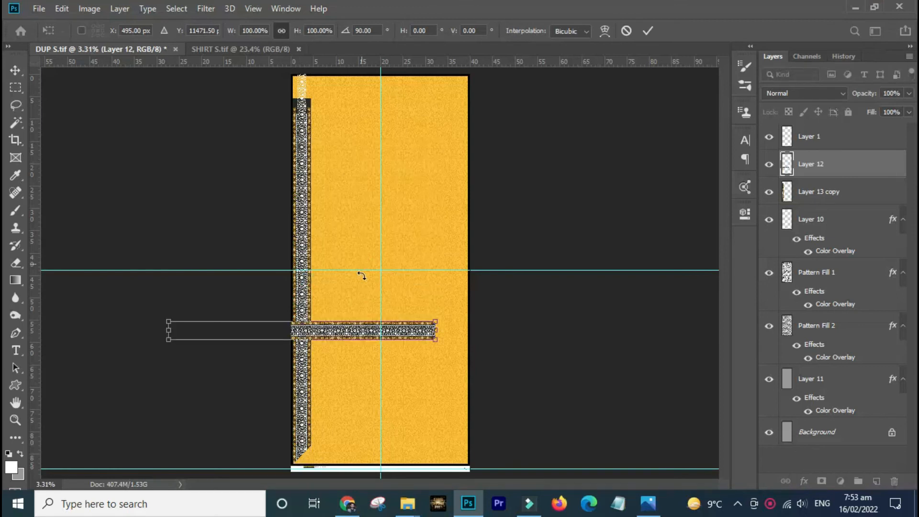
pyautogui.press('Return')
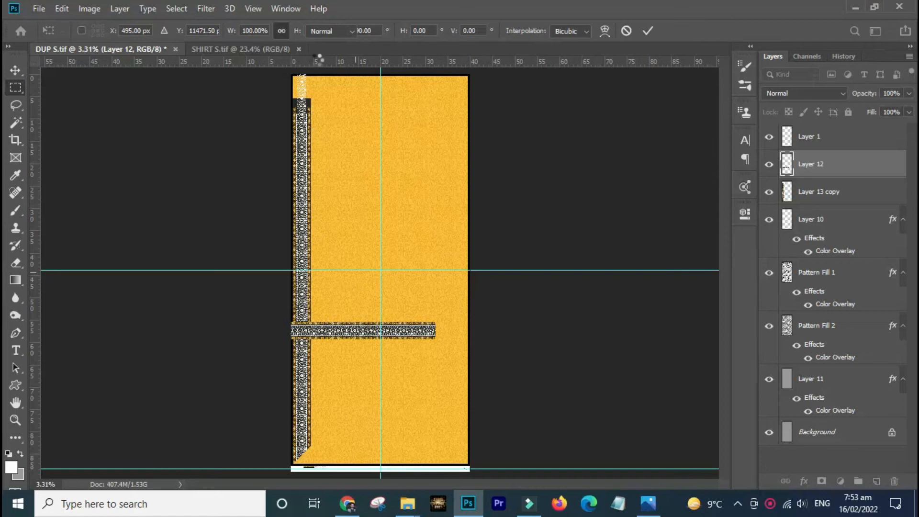
# Align the rotated border strip on Layer 12 to the canvas's bottom and left edges and clear the selection.
pyautogui.hotkey('ctrl', 'a')
pyautogui.press('v')
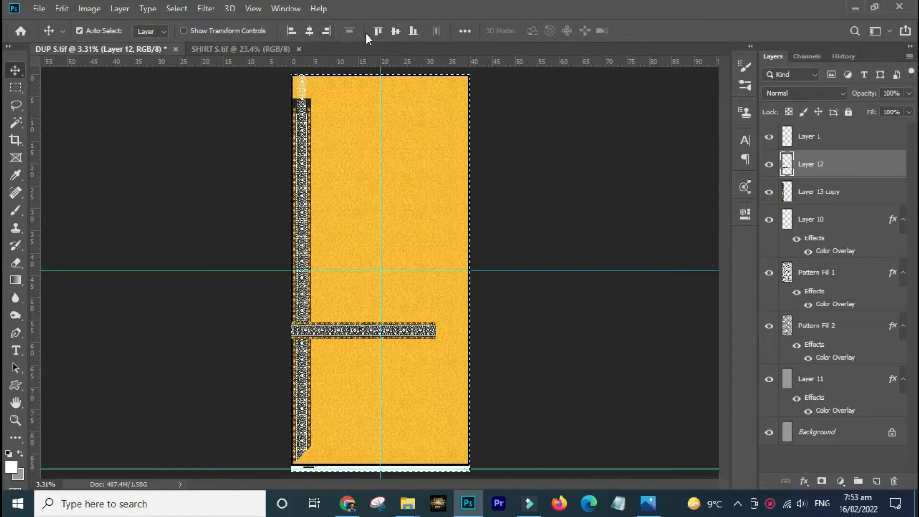
pyautogui.click(413, 31)
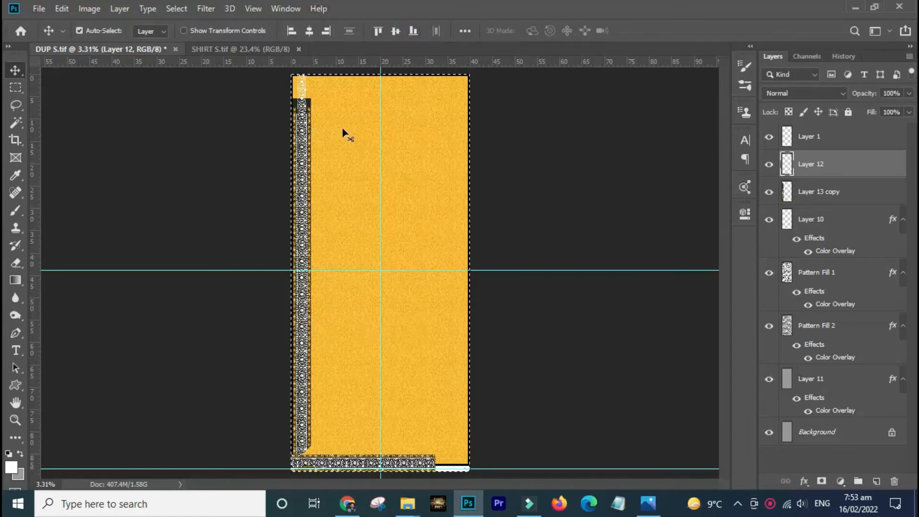
pyautogui.moveTo(277, 431); pyautogui.dragTo(322, 474)
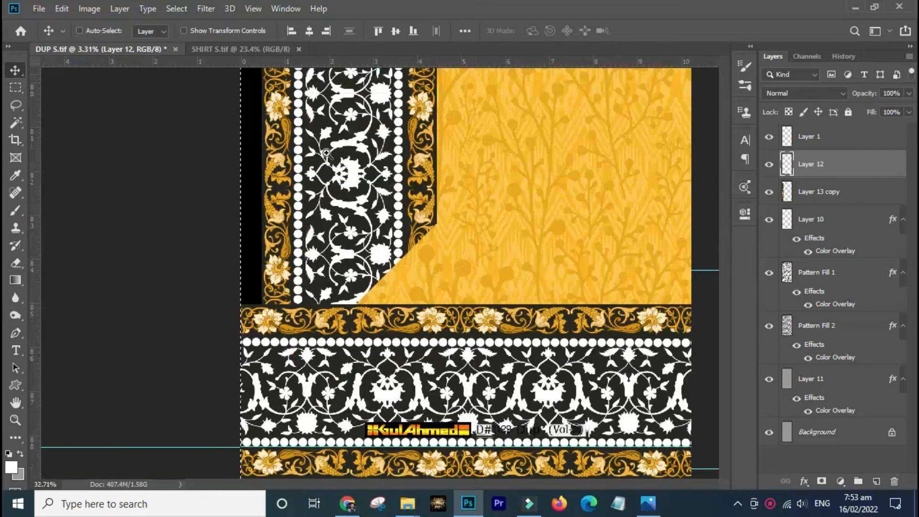
pyautogui.click(291, 30)
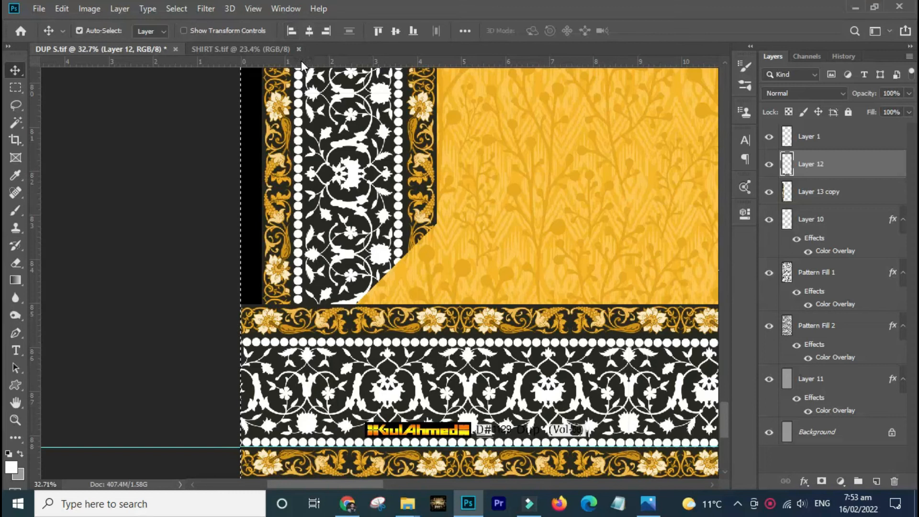
pyautogui.hotkey('ctrl', 'd')
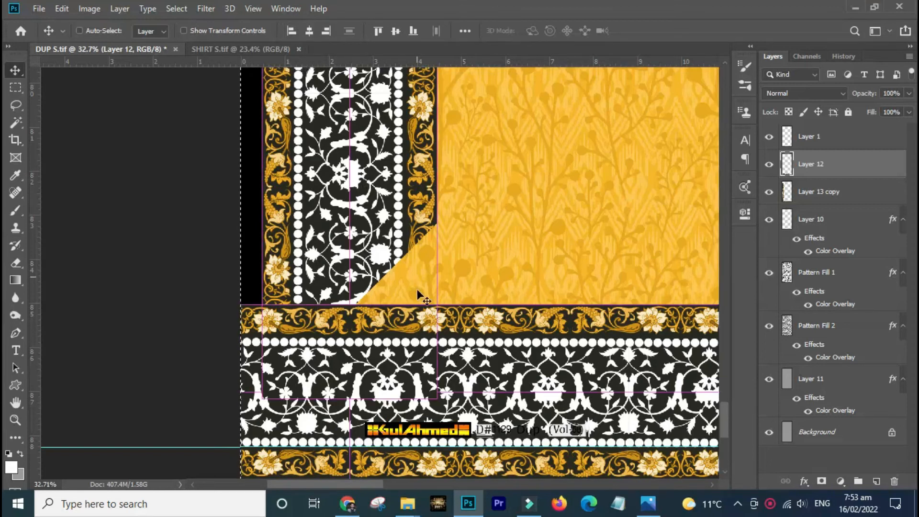
# Flip the rotated border strip horizontally, align it to the canvas's left edge, and deselect.
pyautogui.hotkey('ctrl', 't')
pyautogui.rightClick(398, 360)
pyautogui.click(424, 338)
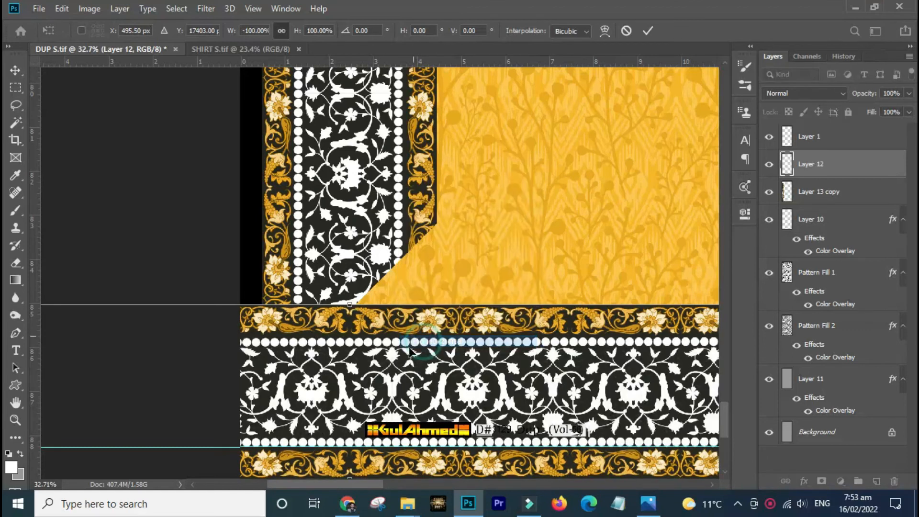
pyautogui.press('Return')
pyautogui.hotkey('ctrl', 'a')
pyautogui.click(292, 30)
pyautogui.hotkey('ctrl', 'd')
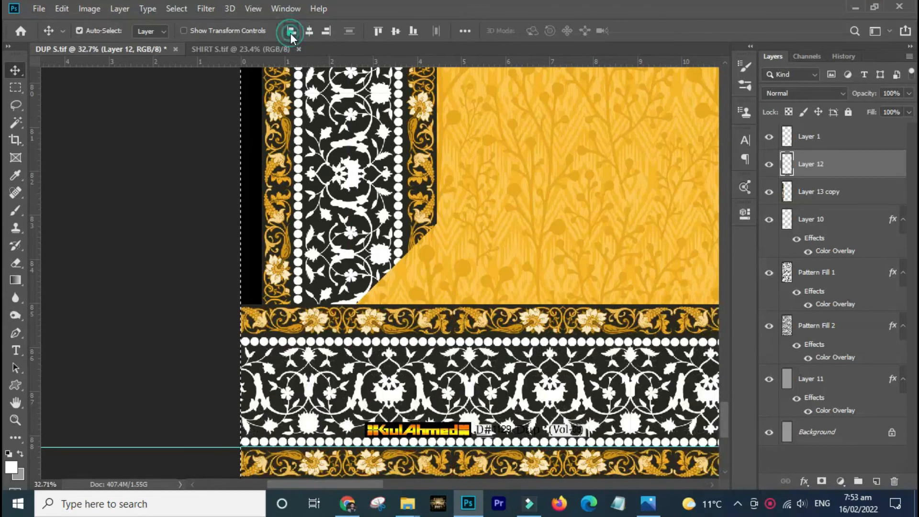
# Flip the bottom border strip horizontally and vertically and position it so its mitred end meets the side border at the corner.
pyautogui.moveTo(369, 356); pyautogui.dragTo(409, 287)
pyautogui.hotkey('ctrl', 't')
pyautogui.rightClick(409, 288)
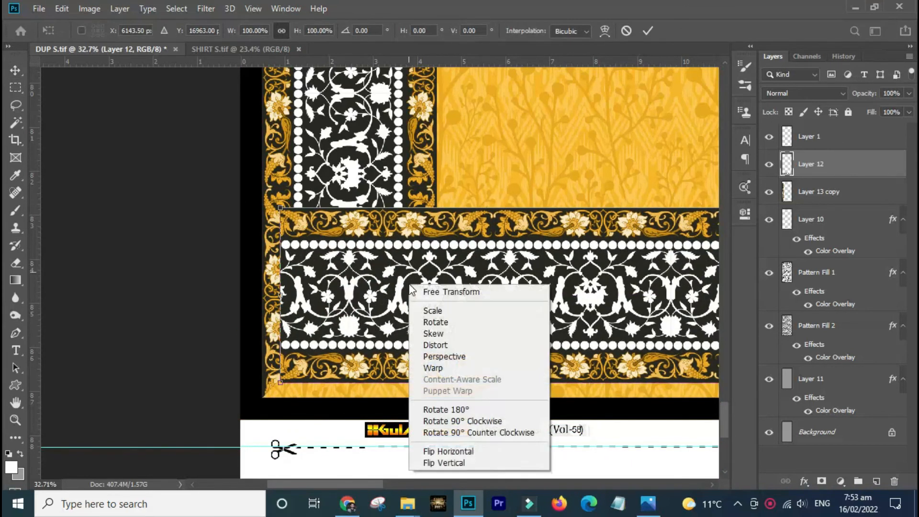
pyautogui.click(447, 464)
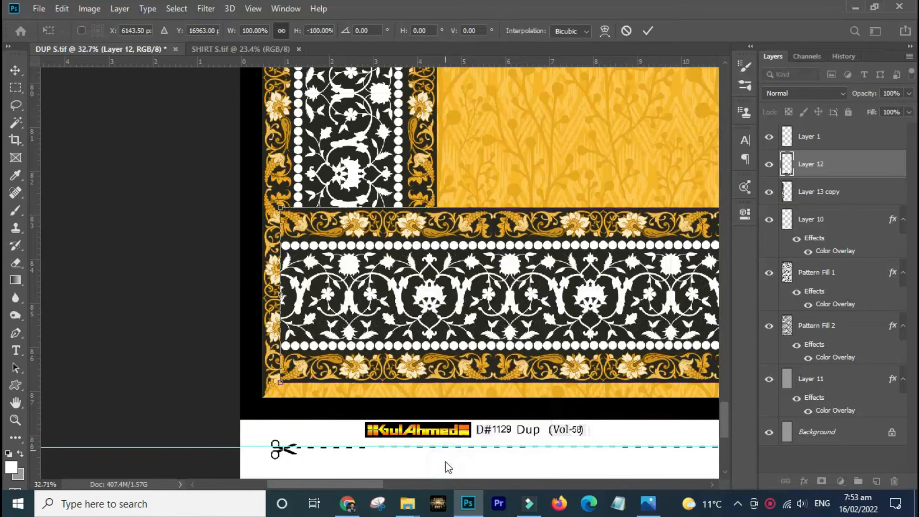
pyautogui.rightClick(430, 333)
pyautogui.click(473, 297)
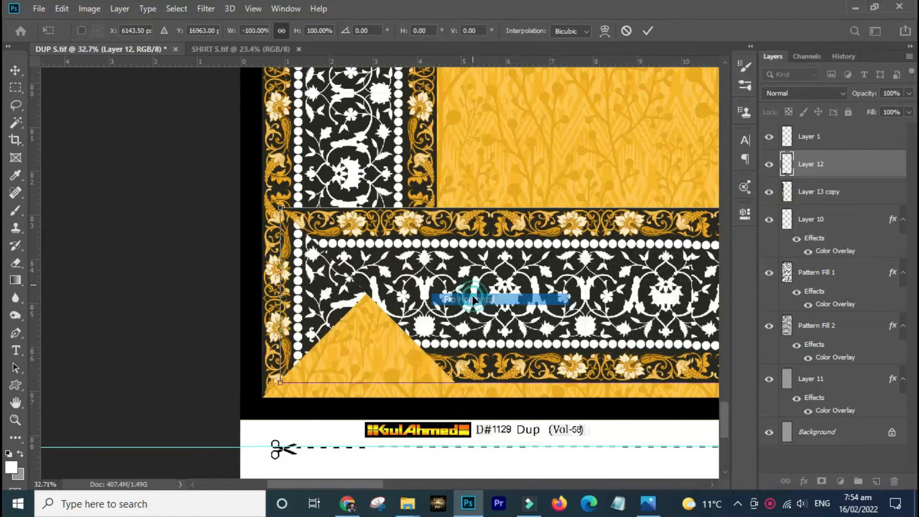
pyautogui.rightClick(415, 296)
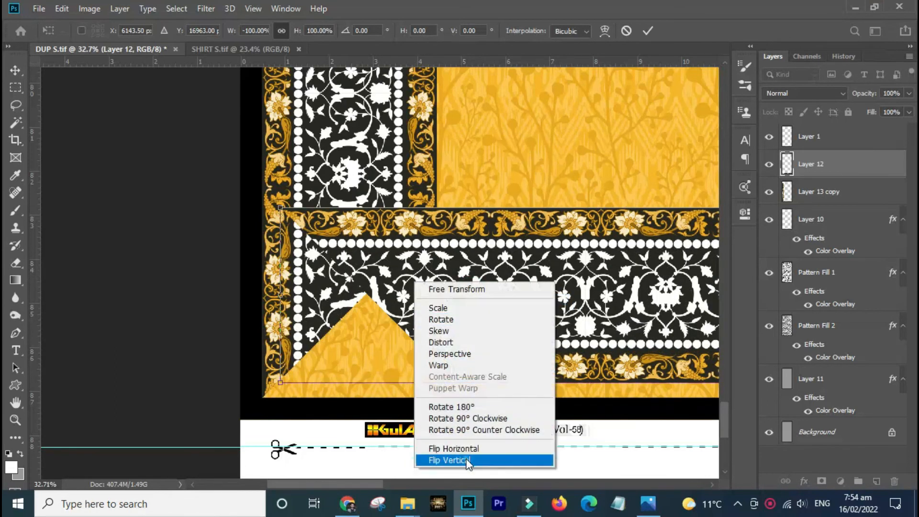
pyautogui.click(467, 460)
pyautogui.press('Return')
pyautogui.moveTo(424, 290); pyautogui.dragTo(405, 300)
# Try merging the two border strips, undo the merge, and examine the motifs along the mitred corner joint.
pyautogui.hotkey('ctrl', 'space')
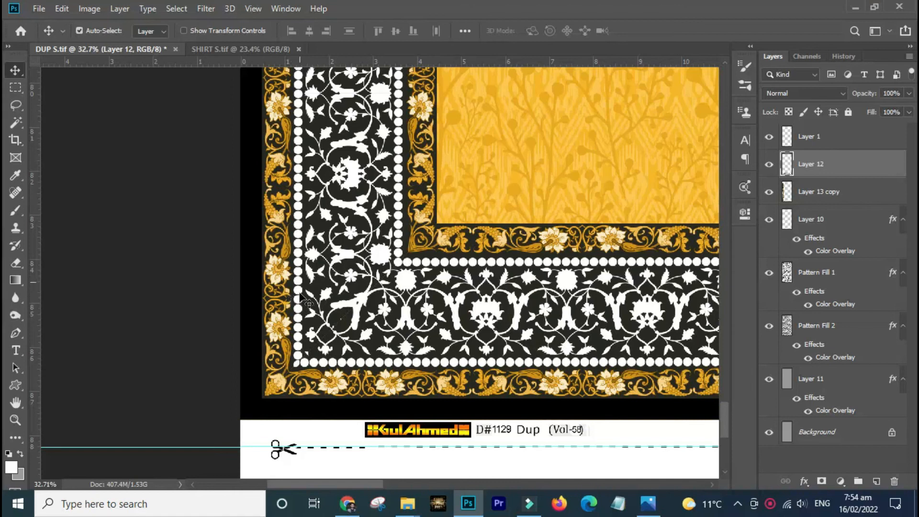
pyautogui.press('ctrl')
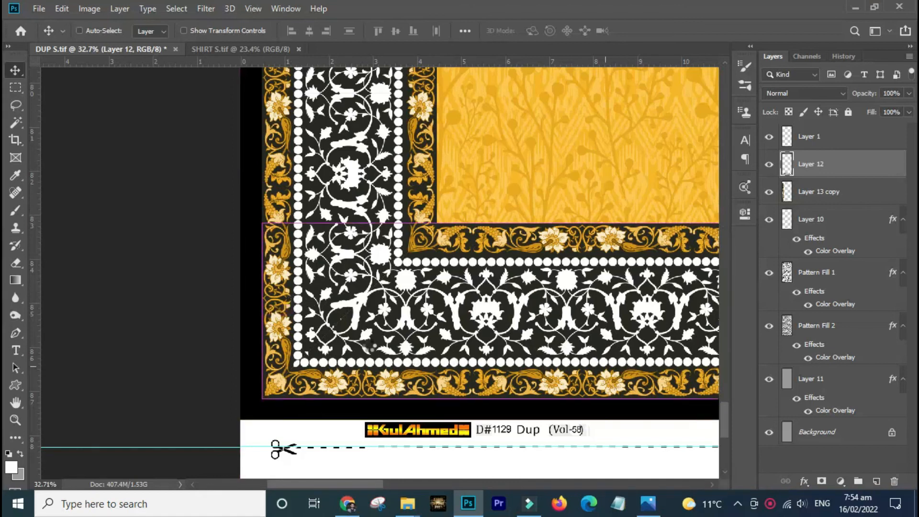
pyautogui.hotkey('ctrl', 'e')
pyautogui.hotkey('ctrl', 'z')
pyautogui.moveTo(311, 293); pyautogui.dragTo(369, 353)
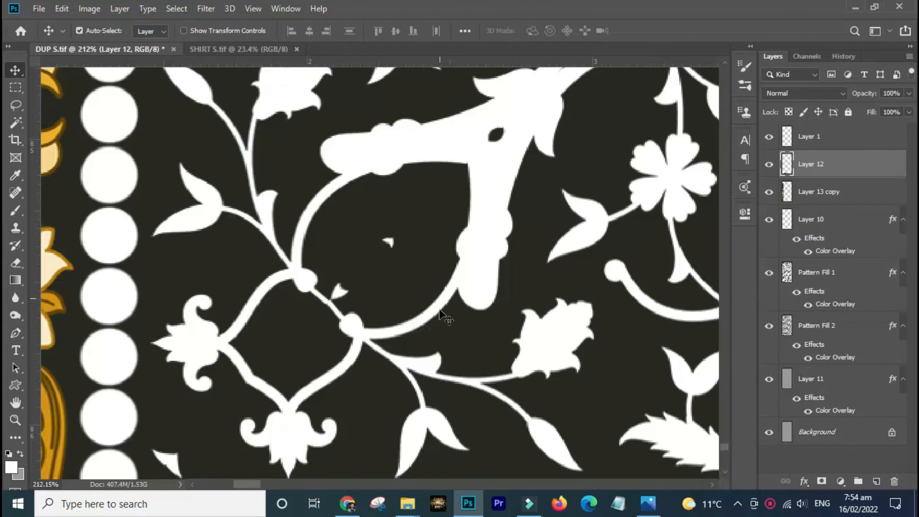
pyautogui.hotkey('ctrl', '-')
pyautogui.hotkey('ctrl', '-')
pyautogui.hotkey('ctrl', '-')
pyautogui.hotkey('ctrl', '-')
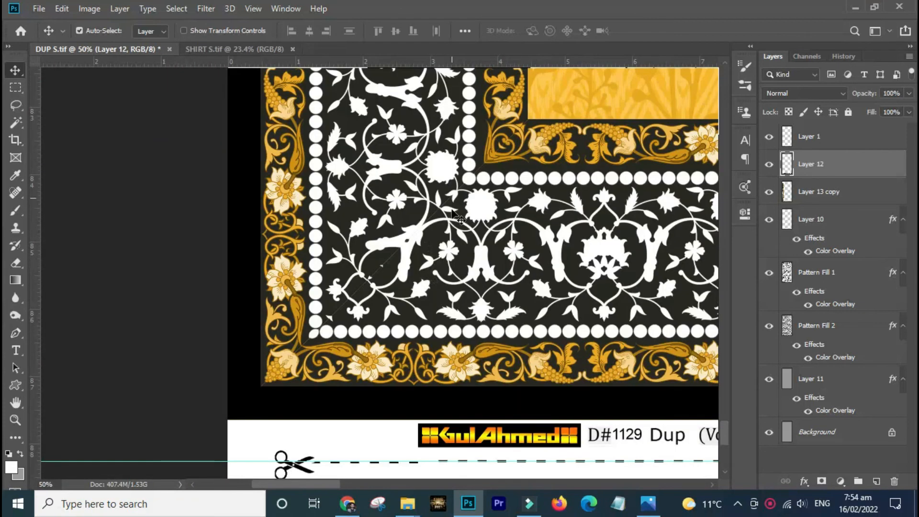
# Merge the bottom border strip on Layer 12 into the side border on Layer 13 copy.
pyautogui.press('Delete')
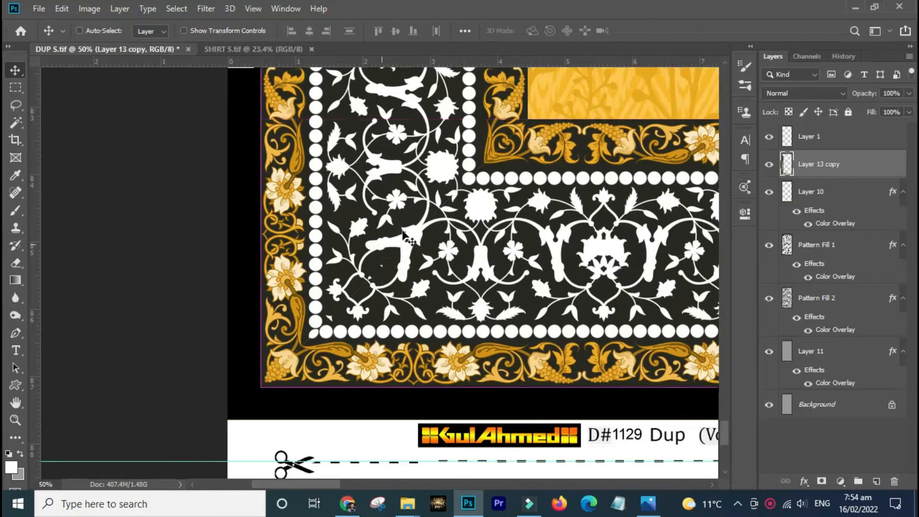
pyautogui.hotkey('ctrl', '0')
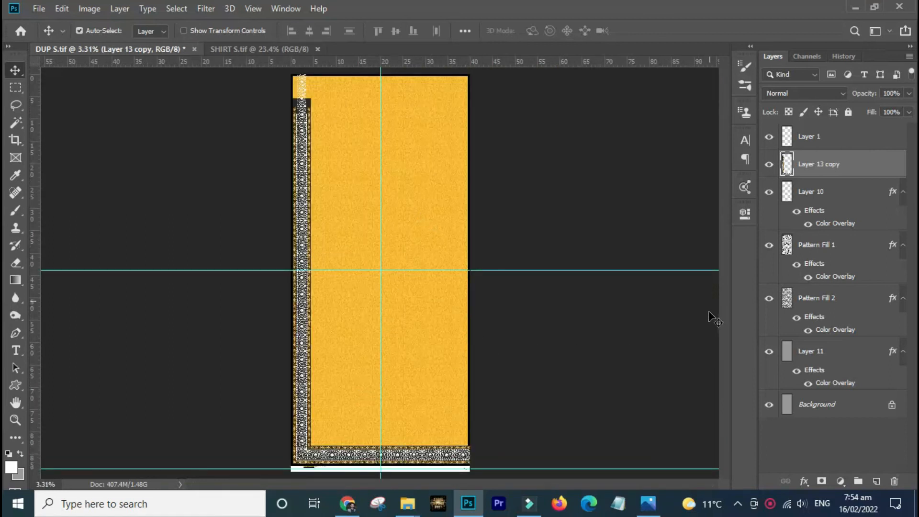
# Copy the border's lower-left quarter, bounded by the crossing centre guides, to a new layer and hide Layer 13 copy.
pyautogui.press('m')
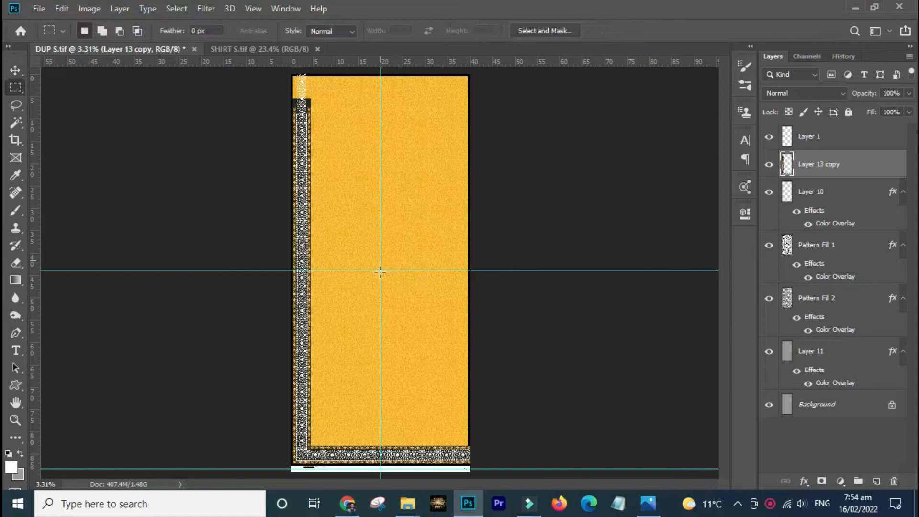
pyautogui.moveTo(381, 269); pyautogui.dragTo(263, 461)
pyautogui.hotkey('ctrl', 'j')
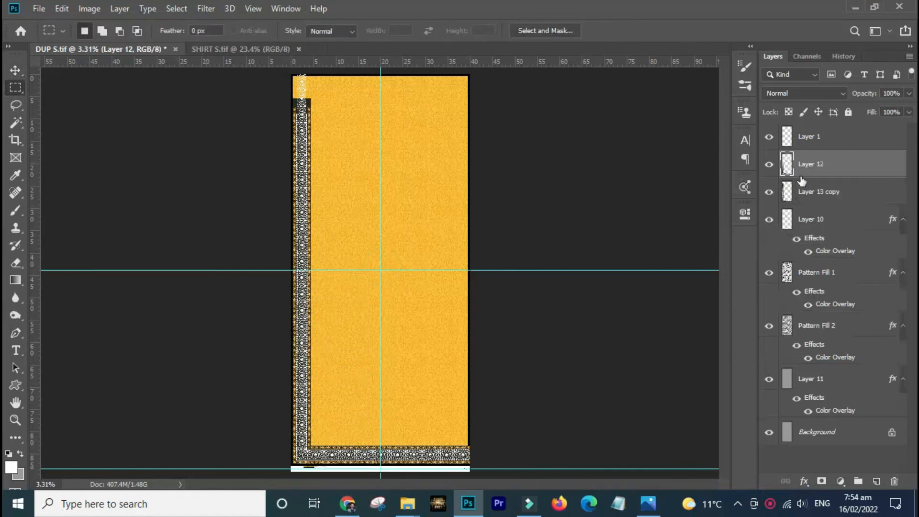
pyautogui.click(770, 191)
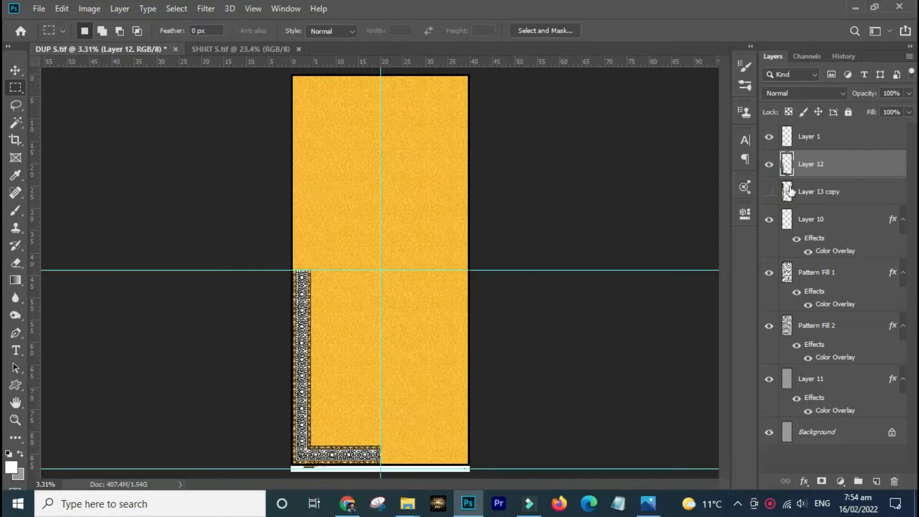
# Mirror a copy of the border quarter horizontally within Layer 13 copy's outline to complete the bottom half of the frame.
pyautogui.keyDown('ctrl'); pyautogui.click(787, 192); pyautogui.keyUp('ctrl')
pyautogui.hotkey('alt', 'e')
pyautogui.press('a')
pyautogui.press('h')
# Mirror a copy of the lower half-frame vertically within Layer 11's outline to complete the border around all four sides.
pyautogui.keyDown('ctrl'); pyautogui.click(788, 385); pyautogui.keyUp('ctrl')
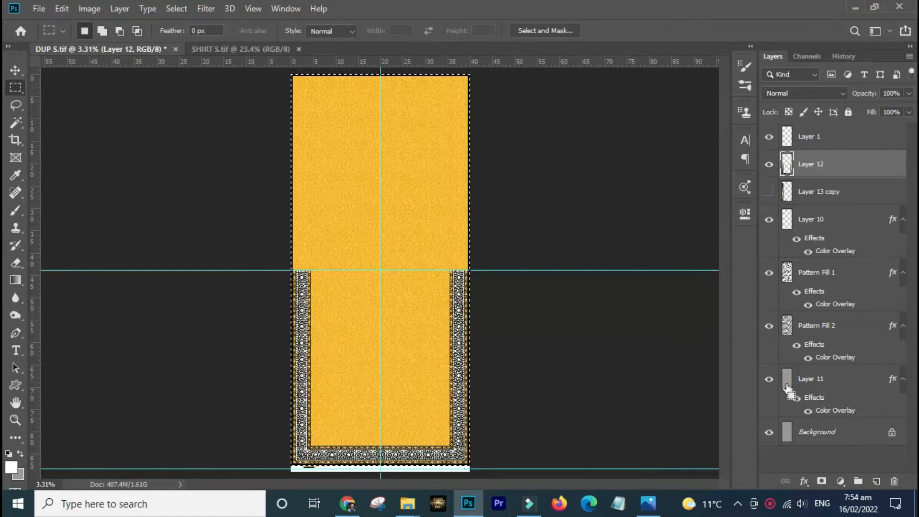
pyautogui.hotkey('alt', 'e')
pyautogui.press('a')
pyautogui.press('v')
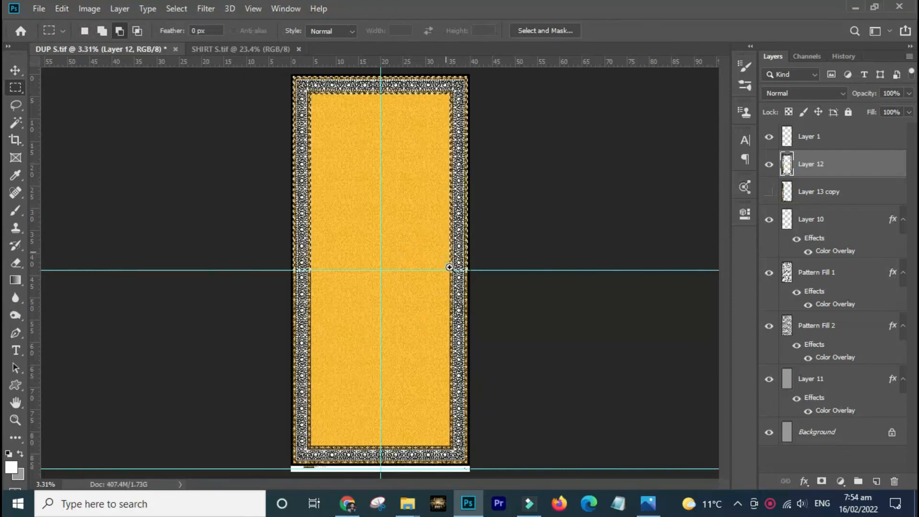
# Hide the guides and examine the mirrored seam at mid-height of the right side border.
pyautogui.moveTo(460, 274); pyautogui.dragTo(520, 275)
pyautogui.hotkey('ctrl', 'h')
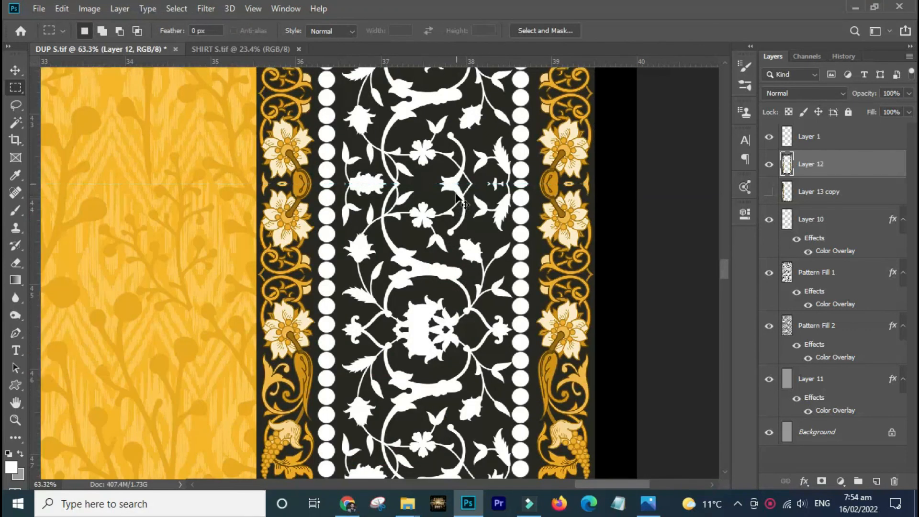
pyautogui.hotkey('ctrl', '0')
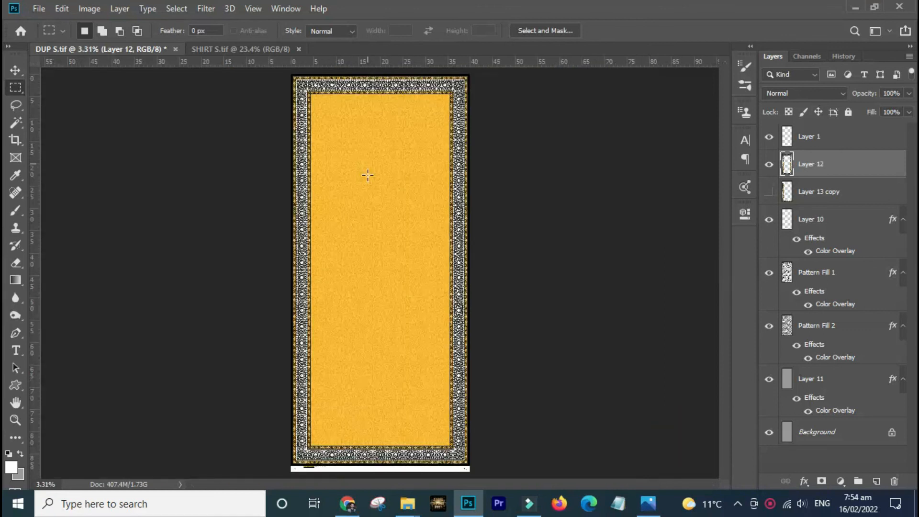